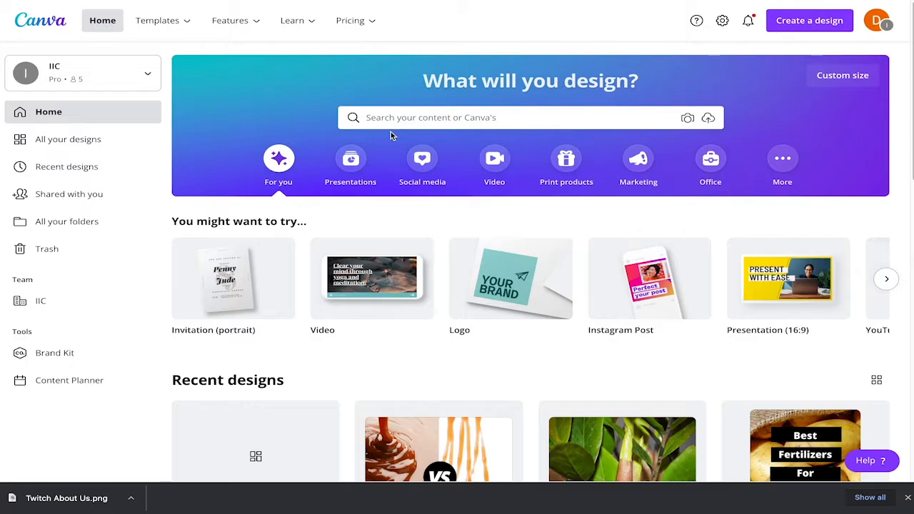
Step: Search for the Twitch Panel design type and start a blank 320 × 100 px Twitch Panel
{"action": "left_click", "coordinate": [399, 120]}
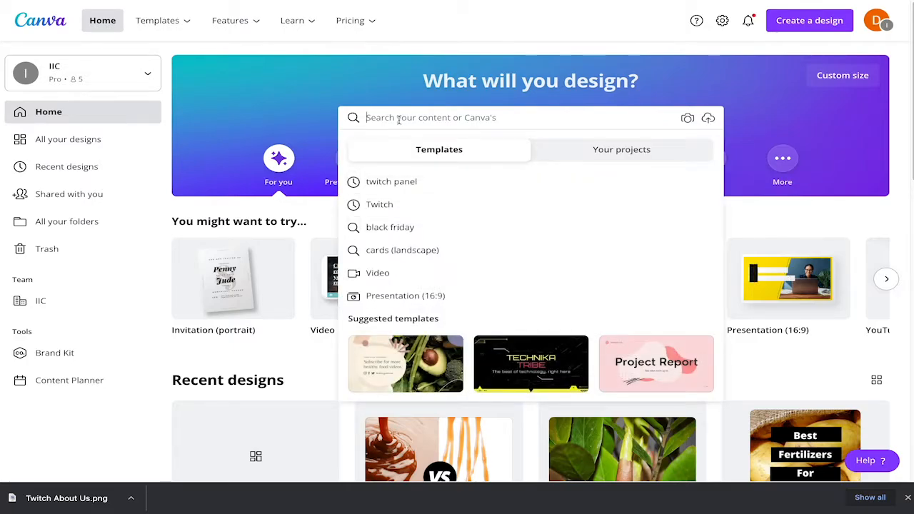
{"action": "type", "text": "Twi"}
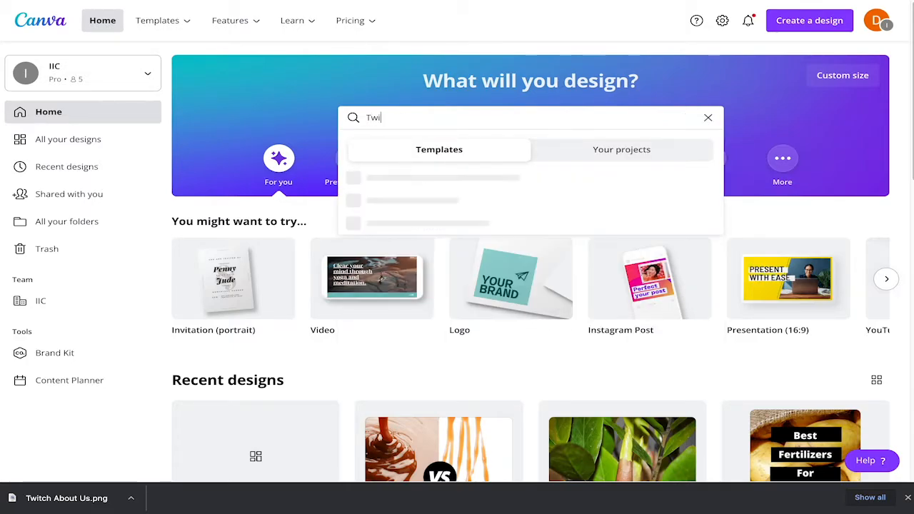
{"action": "type", "text": "tch Panel"}
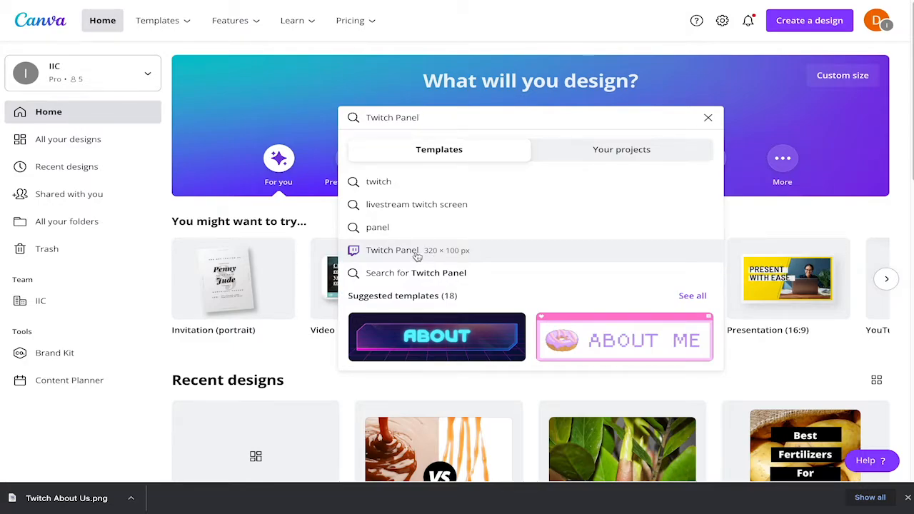
{"action": "left_click", "coordinate": [418, 256]}
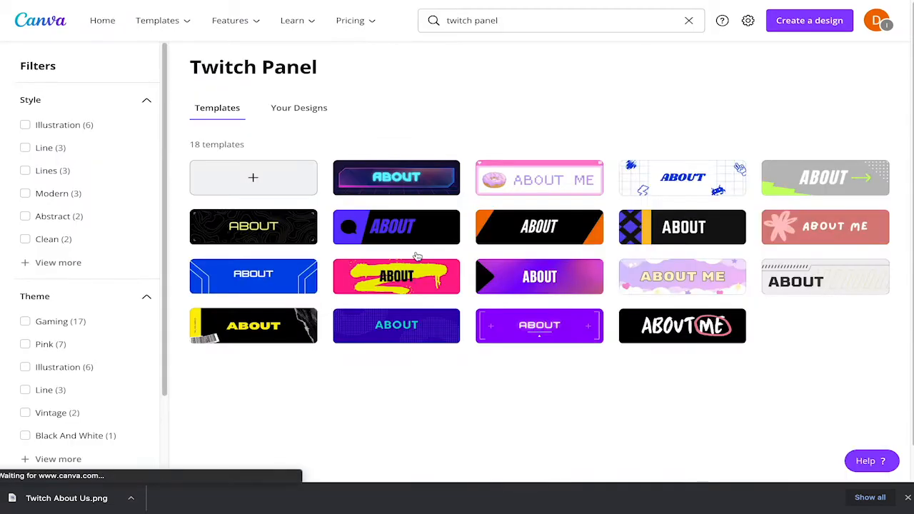
{"action": "left_click", "coordinate": [251, 178]}
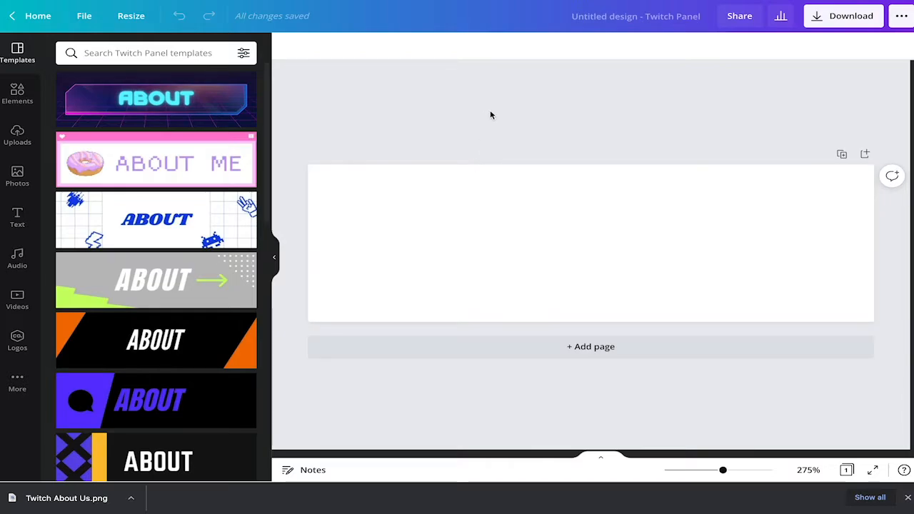
Step: Open the colour options for the blank panel's background, search the colours for green and clear the search
{"action": "left_click", "coordinate": [557, 235]}
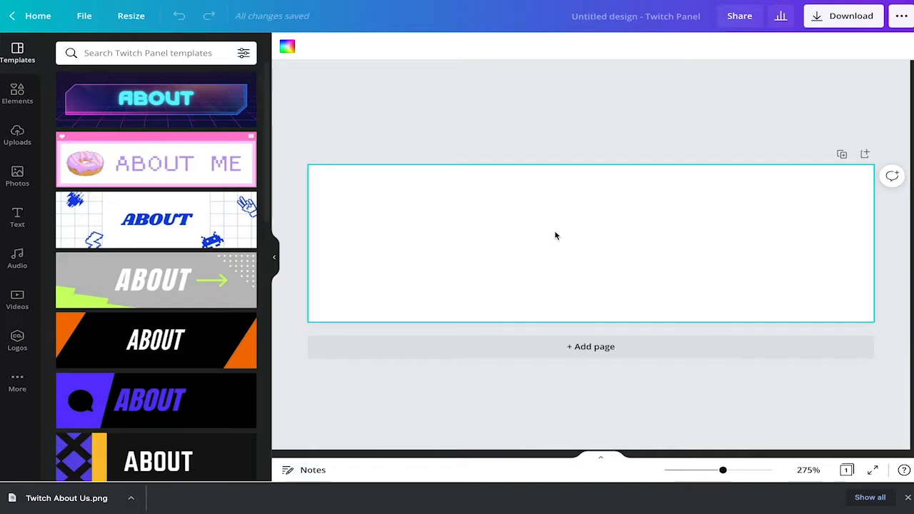
{"action": "left_click", "coordinate": [287, 48]}
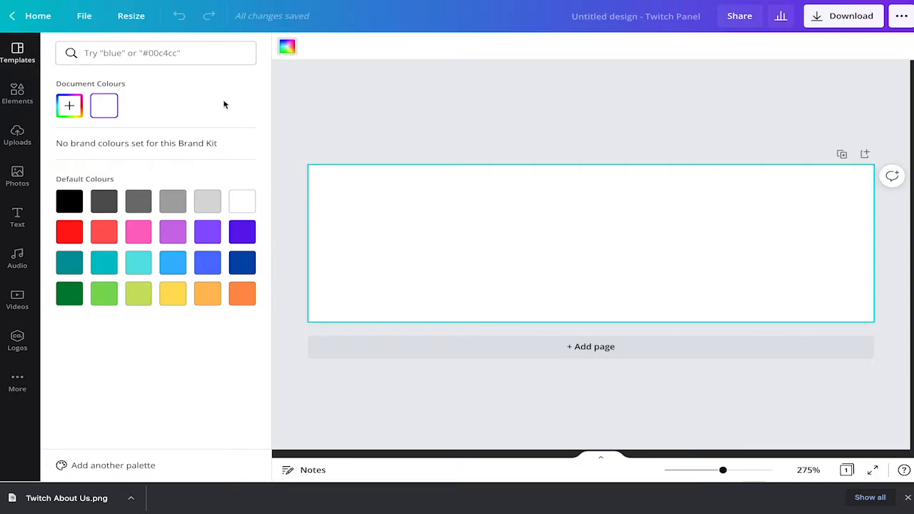
{"action": "left_click", "coordinate": [151, 54]}
{"action": "type", "text": "green"}
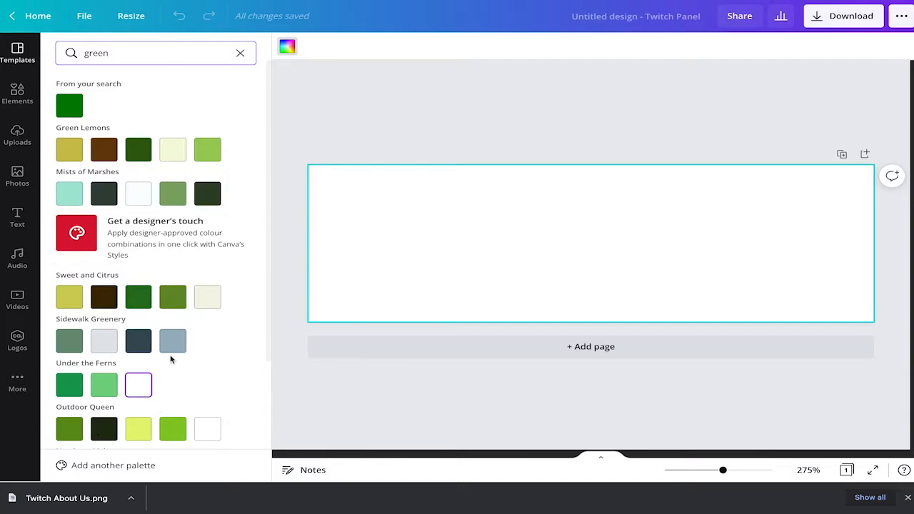
{"action": "double_click", "coordinate": [146, 52]}
{"action": "key", "text": "BackSpace"}
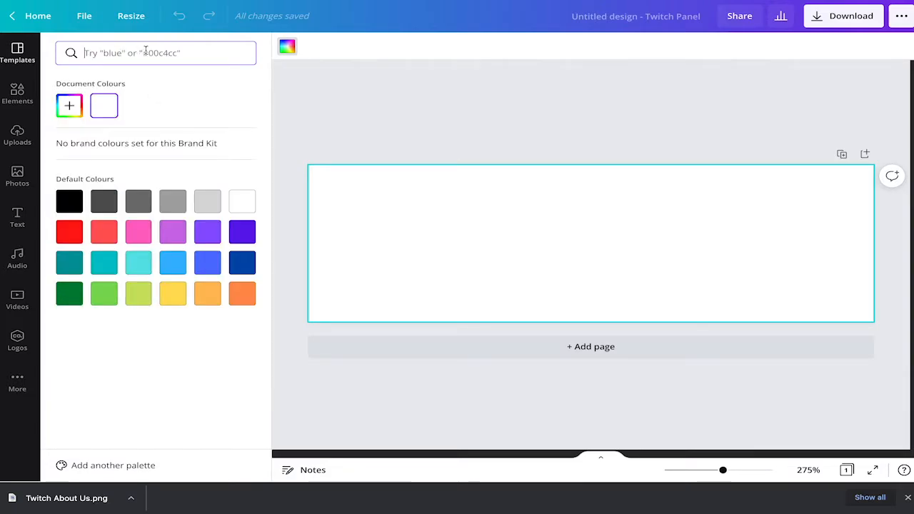
Step: Try a custom green, #11926F, as the panel background and resample it from the canvas with the eyedropper
{"action": "left_click", "coordinate": [70, 113]}
{"action": "left_click_drag", "start_coordinate": [118, 156], "coordinate": [219, 159]}
{"action": "left_click", "coordinate": [146, 204]}
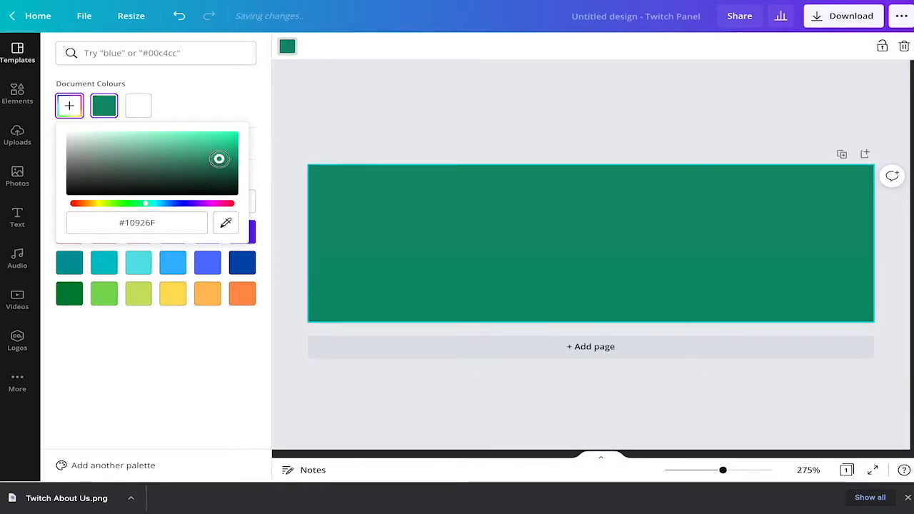
{"action": "left_click", "coordinate": [130, 226]}
{"action": "left_click_drag", "start_coordinate": [170, 222], "coordinate": [116, 224]}
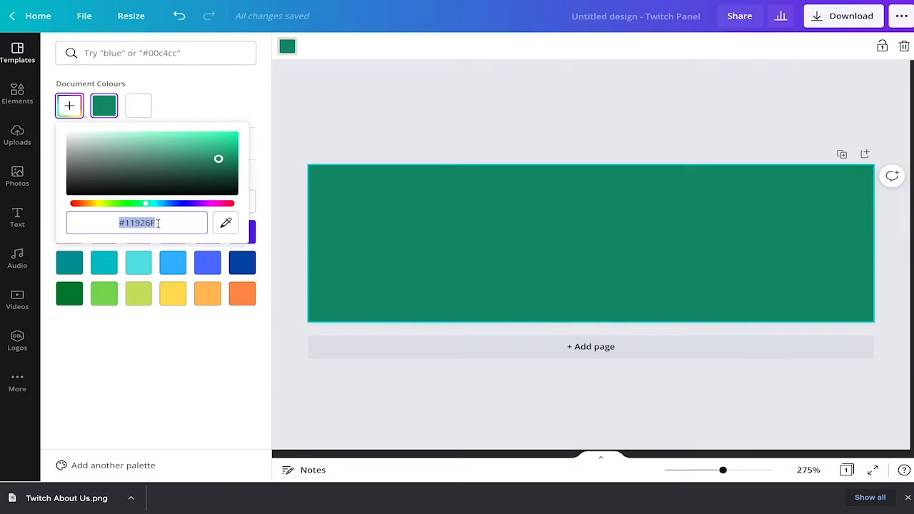
{"action": "left_click", "coordinate": [226, 224]}
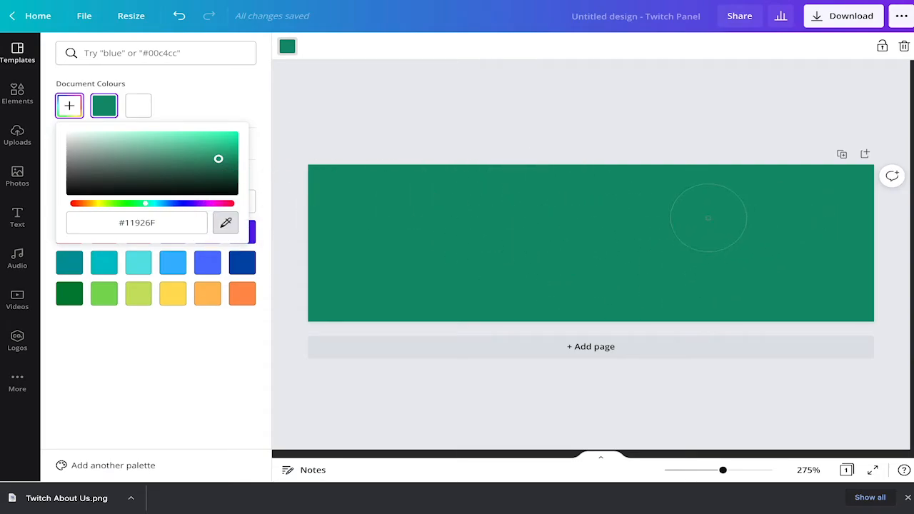
{"action": "left_click", "coordinate": [556, 212]}
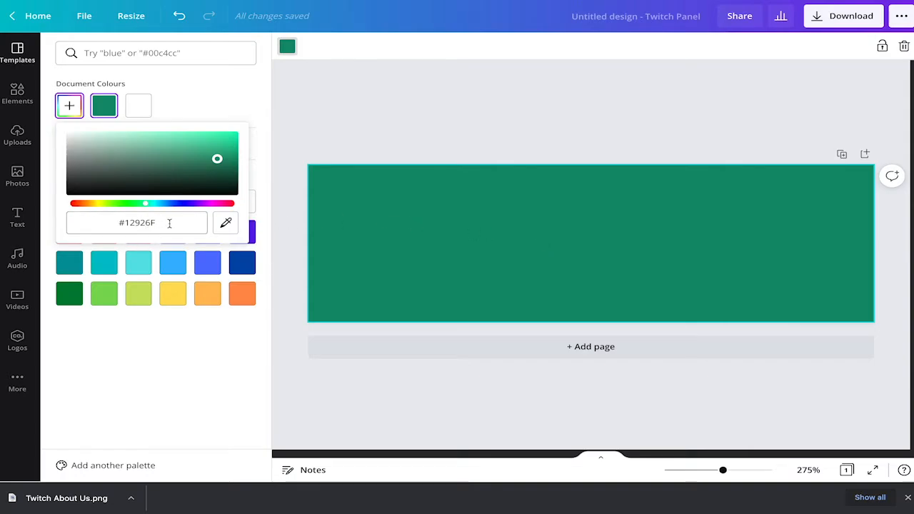
Step: Set the panel background to the medium violet default colour and close the colour options
{"action": "left_click", "coordinate": [216, 87]}
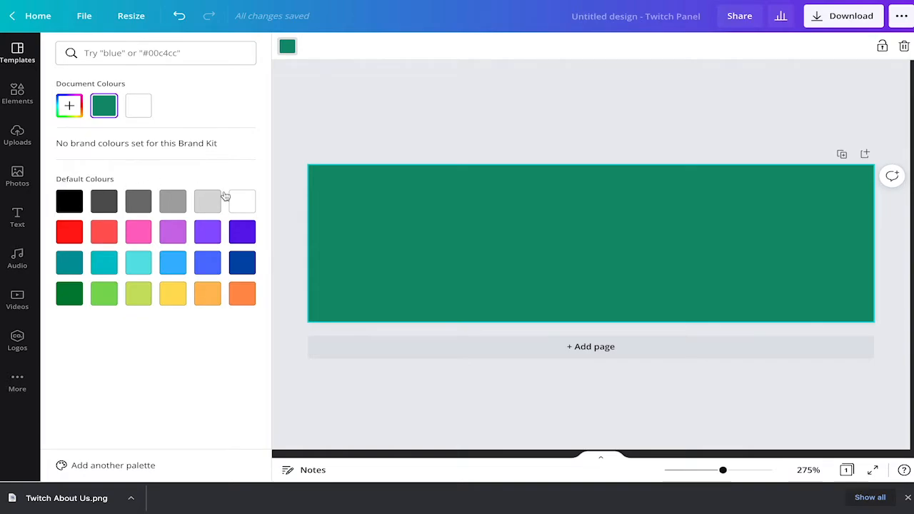
{"action": "left_click", "coordinate": [206, 235]}
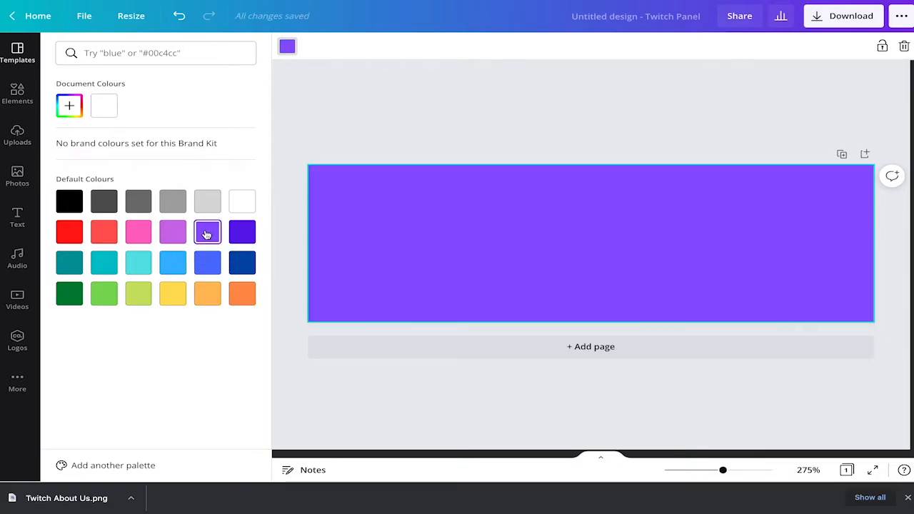
{"action": "left_click", "coordinate": [323, 105]}
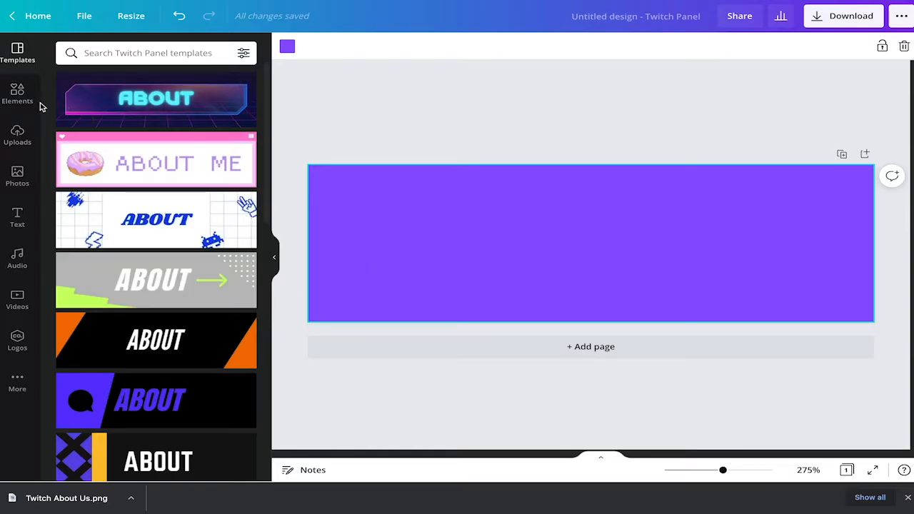
Step: Add the sharp five-pointed star from Lines & Shapes and place it near the panel's left end
{"action": "left_click", "coordinate": [18, 94]}
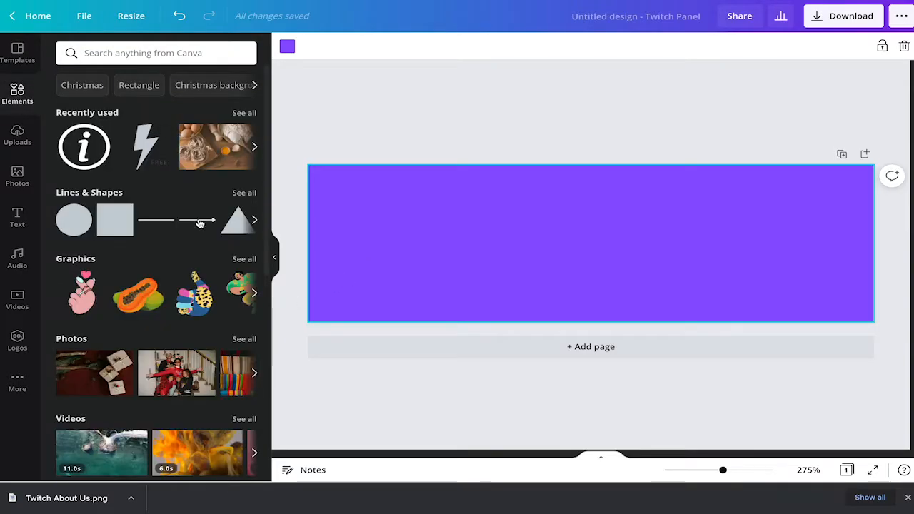
{"action": "scroll", "coordinate": [112, 253], "scroll_direction": "down", "scroll_amount": 2}
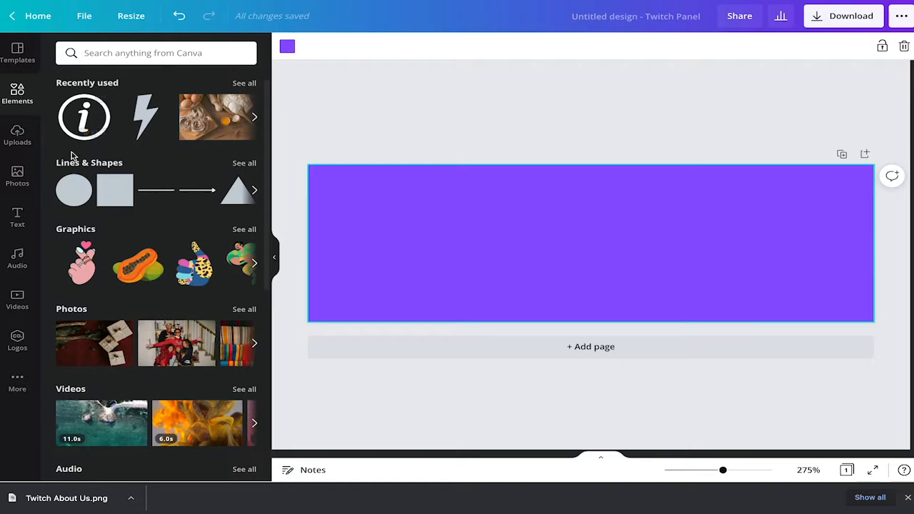
{"action": "left_click", "coordinate": [245, 163]}
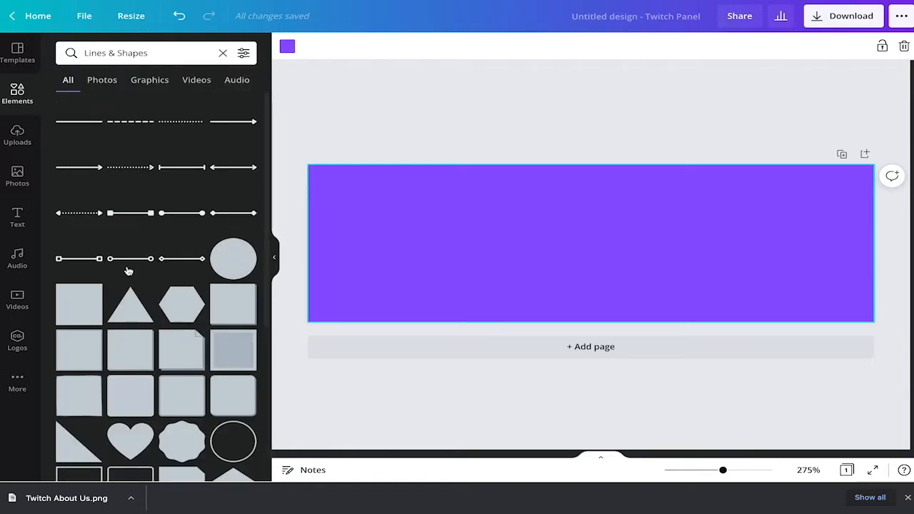
{"action": "scroll", "coordinate": [128, 272], "scroll_direction": "down", "scroll_amount": 5}
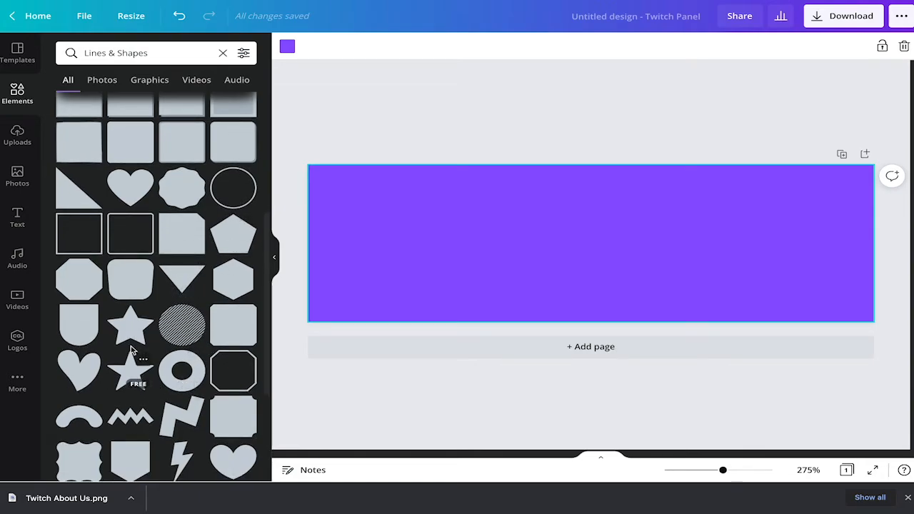
{"action": "left_click", "coordinate": [131, 379]}
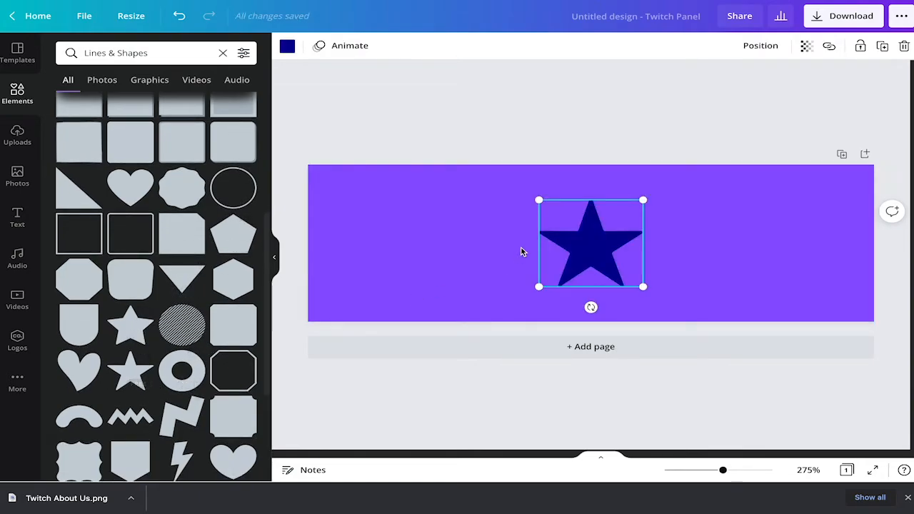
{"action": "left_click_drag", "start_coordinate": [565, 243], "coordinate": [371, 234]}
{"action": "left_click", "coordinate": [504, 228]}
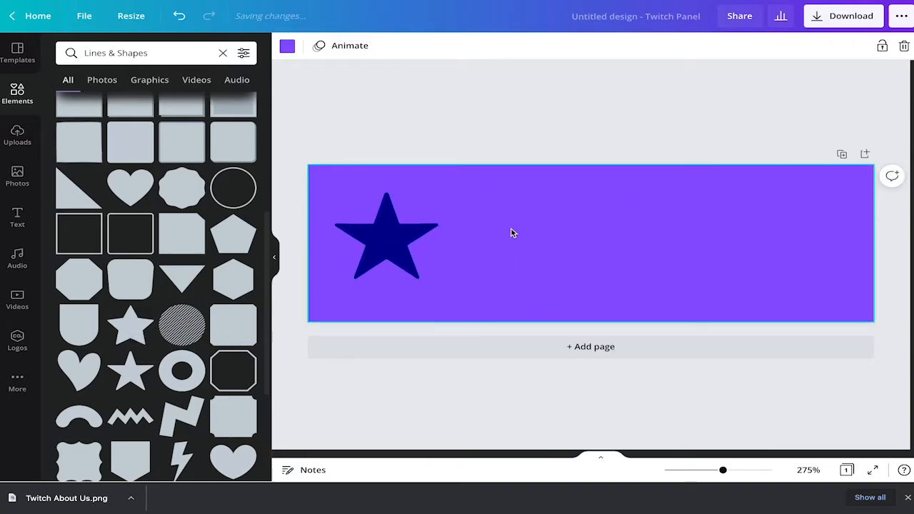
Step: Recolour the star with the light turquoise default colour after trying yellow and two blue swatches
{"action": "left_click", "coordinate": [397, 252]}
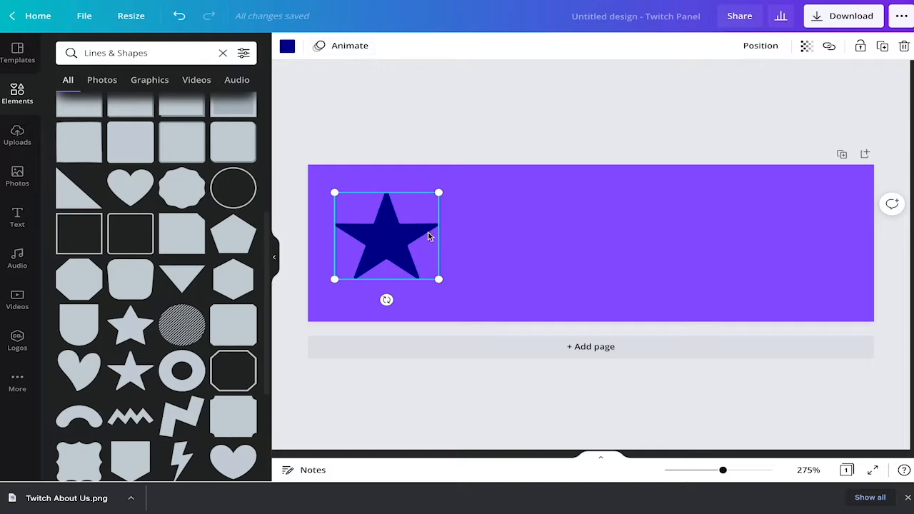
{"action": "left_click", "coordinate": [508, 278]}
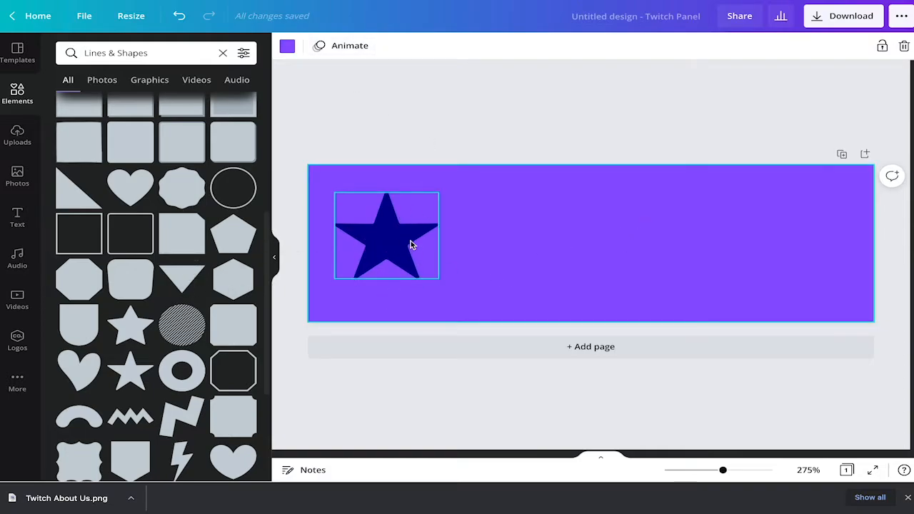
{"action": "left_click", "coordinate": [375, 240]}
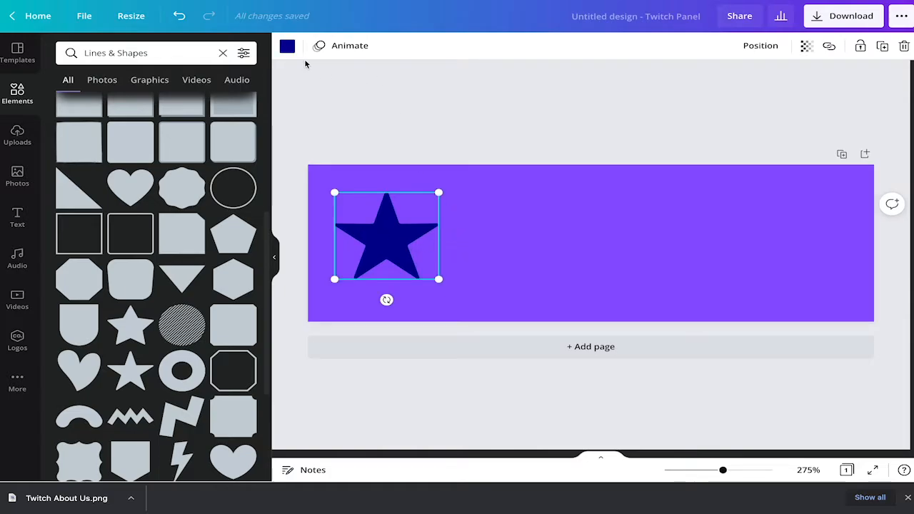
{"action": "left_click", "coordinate": [287, 46]}
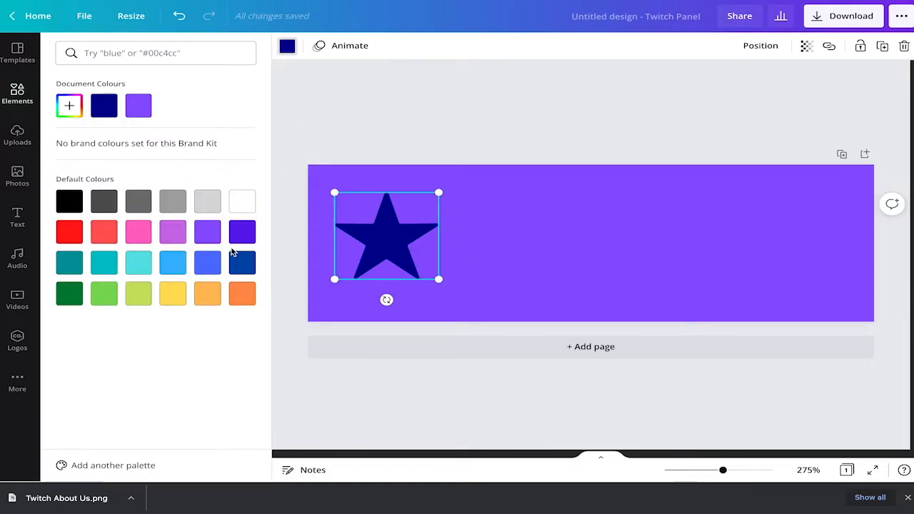
{"action": "left_click", "coordinate": [173, 294]}
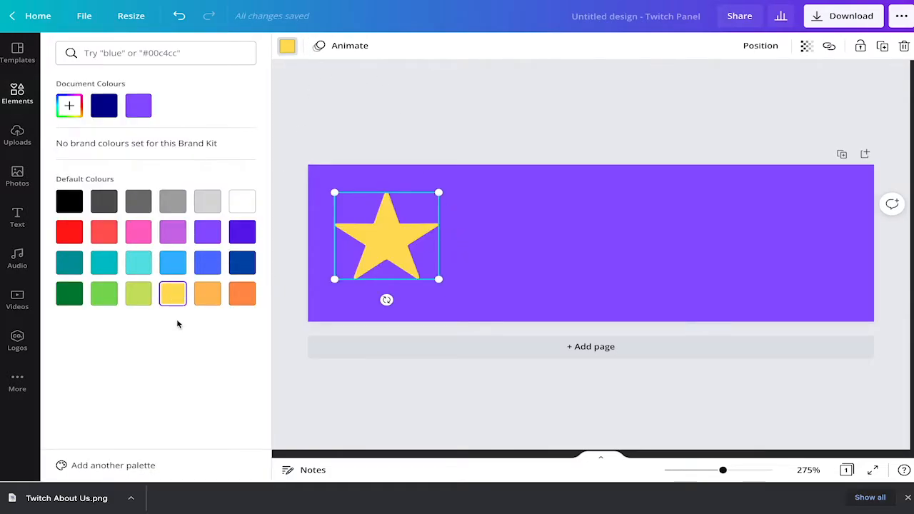
{"action": "left_click", "coordinate": [138, 263]}
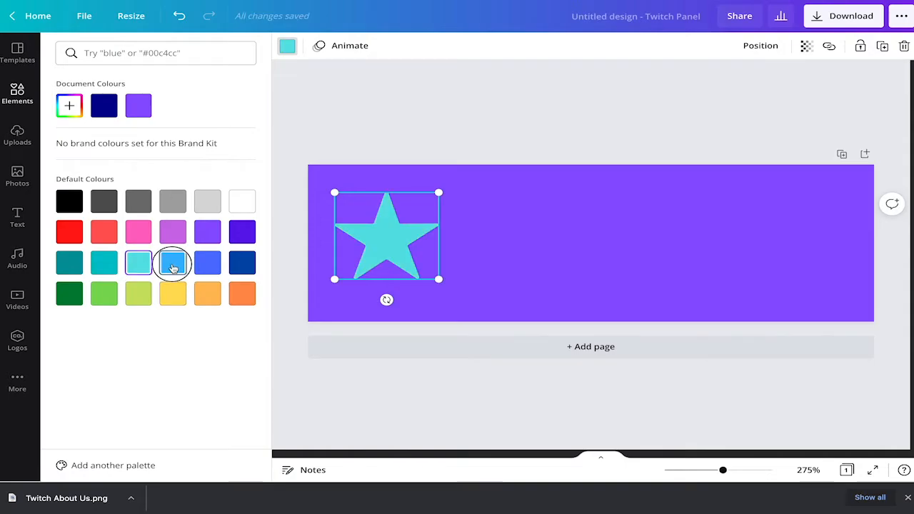
{"action": "left_click", "coordinate": [172, 266]}
{"action": "left_click", "coordinate": [215, 265]}
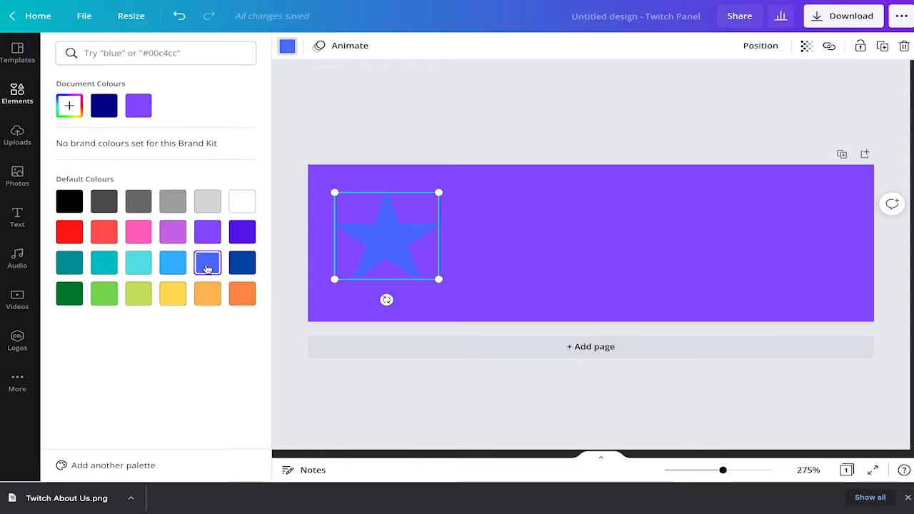
{"action": "left_click", "coordinate": [138, 265]}
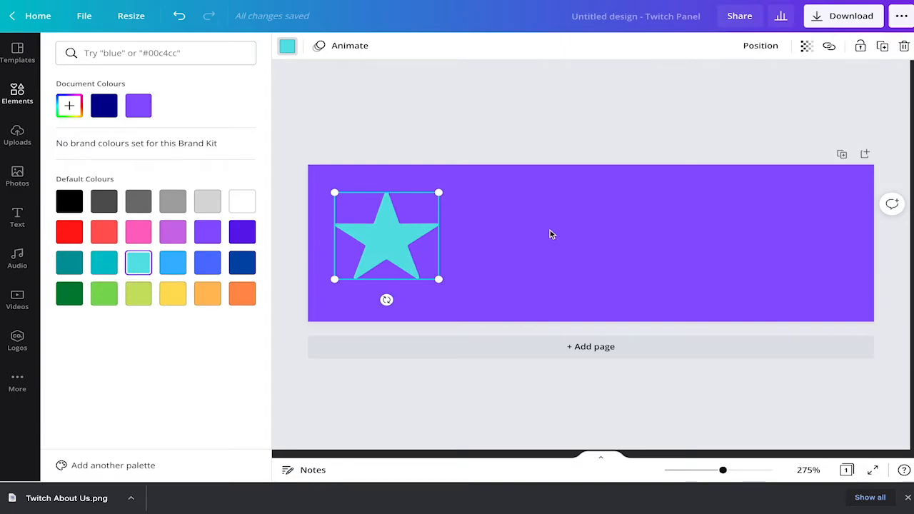
{"action": "left_click", "coordinate": [422, 246]}
{"action": "left_click", "coordinate": [473, 242]}
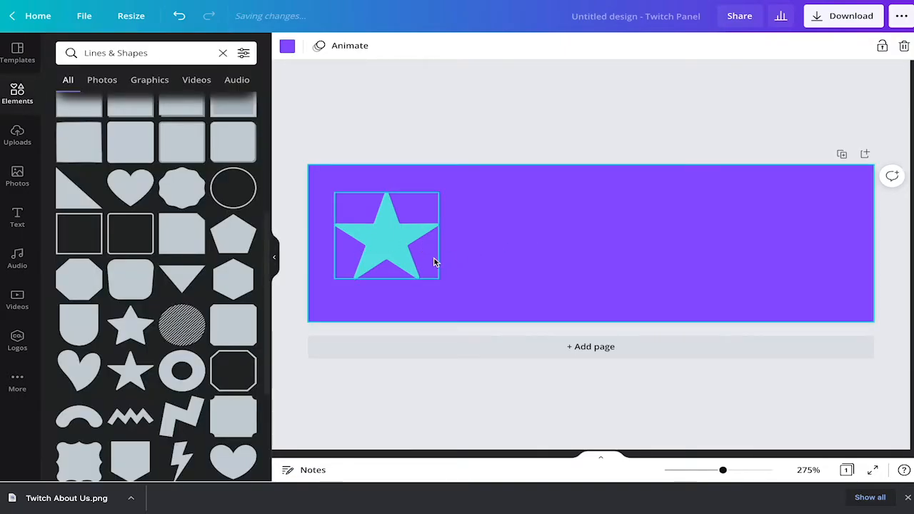
Step: Duplicate the turquoise star and place the copy near the panel's right end, level with the original
{"action": "left_click", "coordinate": [390, 245]}
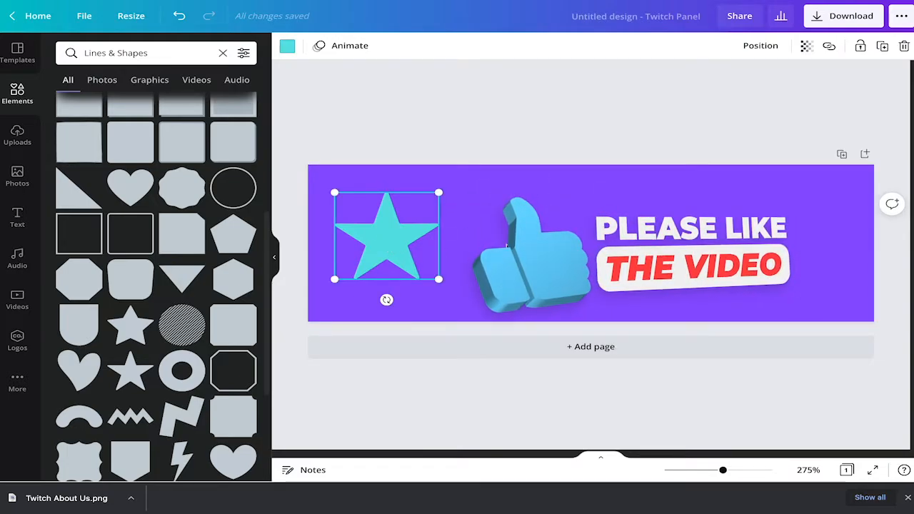
{"action": "key", "text": "ctrl+d"}
{"action": "left_click_drag", "start_coordinate": [435, 265], "coordinate": [779, 243]}
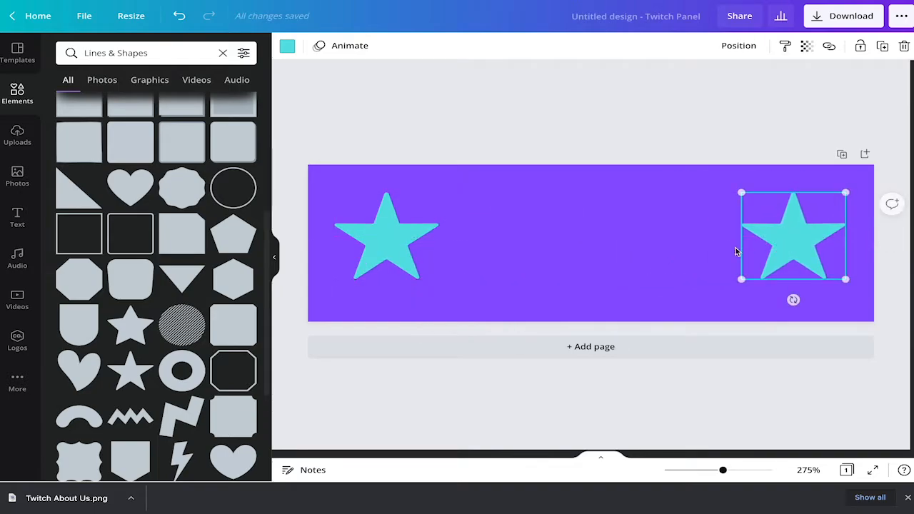
{"action": "left_click", "coordinate": [575, 267]}
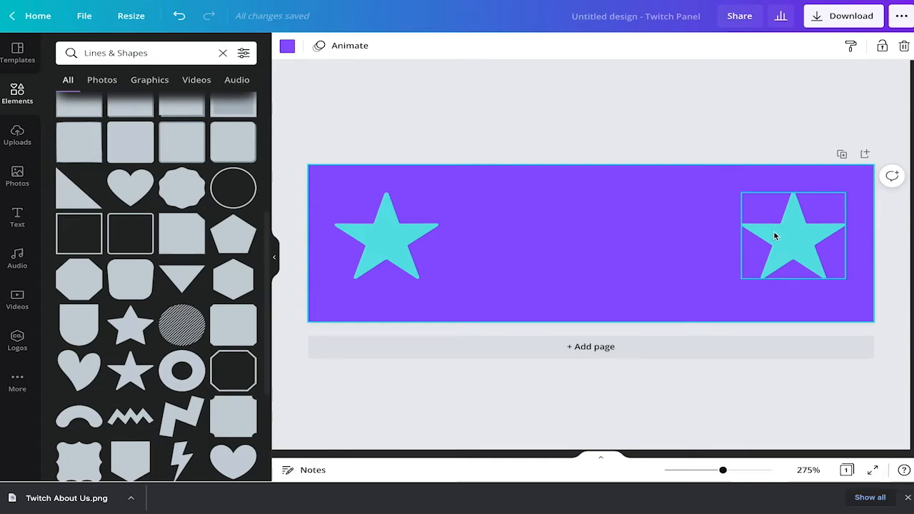
{"action": "left_click", "coordinate": [575, 276]}
{"action": "left_click", "coordinate": [789, 238]}
{"action": "left_click_drag", "start_coordinate": [790, 238], "coordinate": [789, 235]}
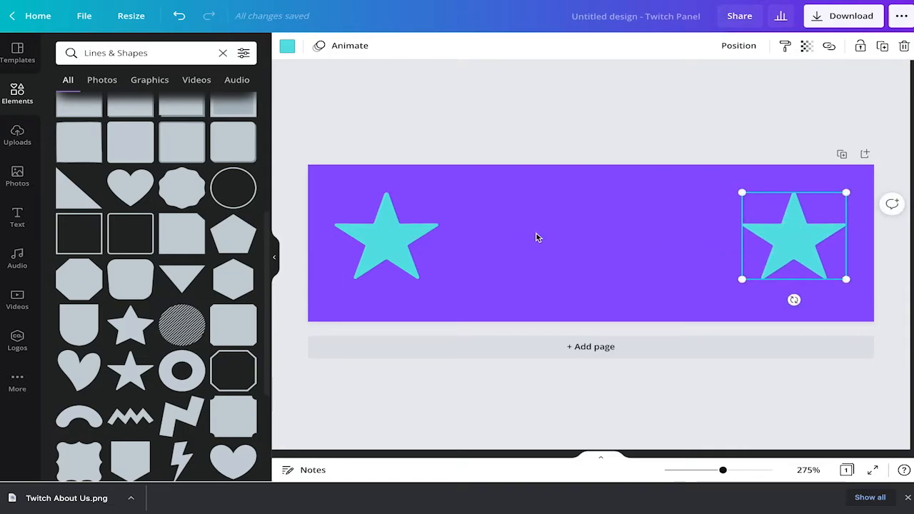
Step: Search the elements for "info icon" and add the thick-ringed icon with the slanted serif i to the panel
{"action": "left_click", "coordinate": [664, 277]}
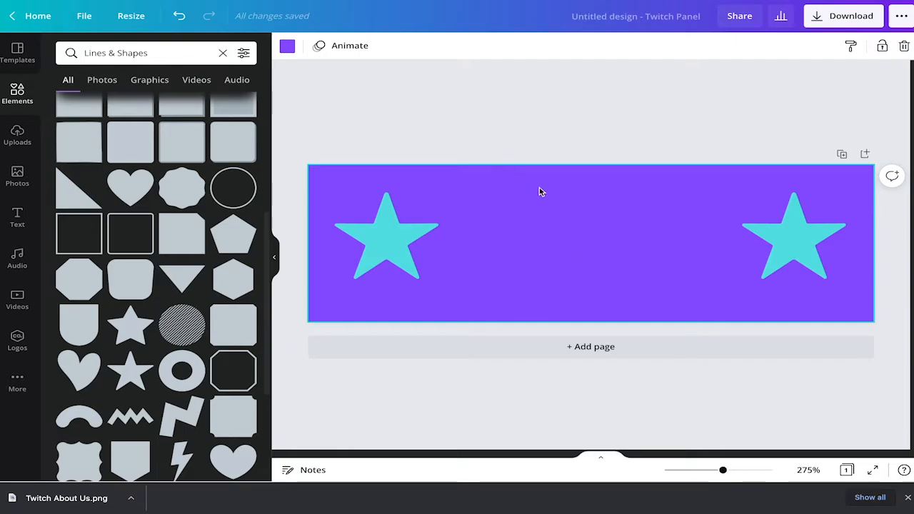
{"action": "left_click", "coordinate": [222, 54]}
{"action": "type", "text": "info icon"}
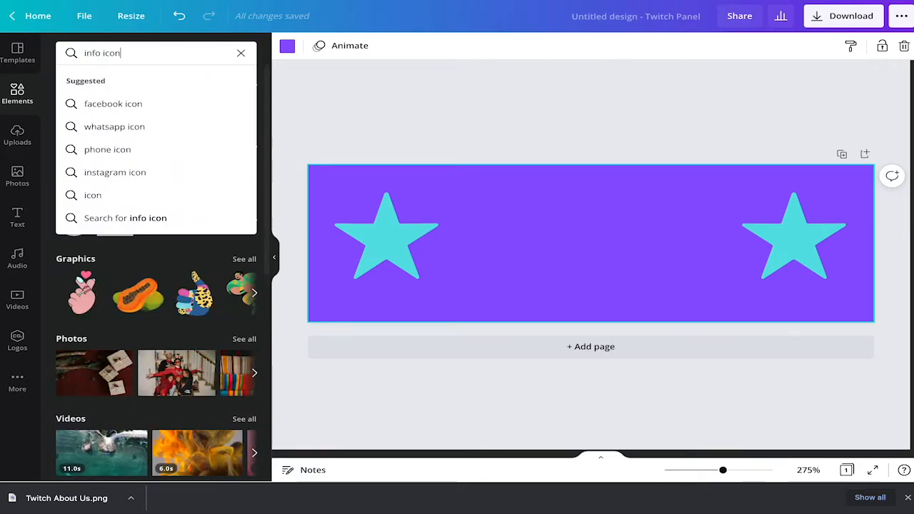
{"action": "key", "text": "Return"}
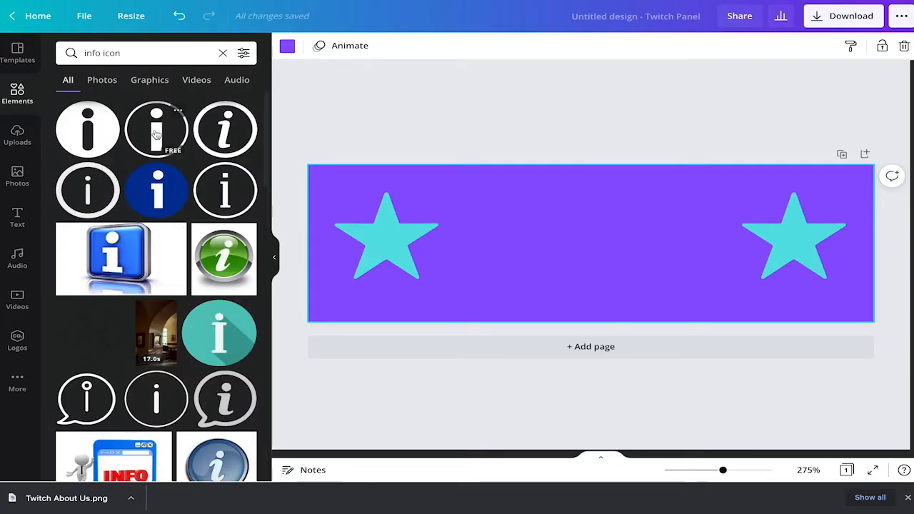
{"action": "left_click", "coordinate": [220, 132]}
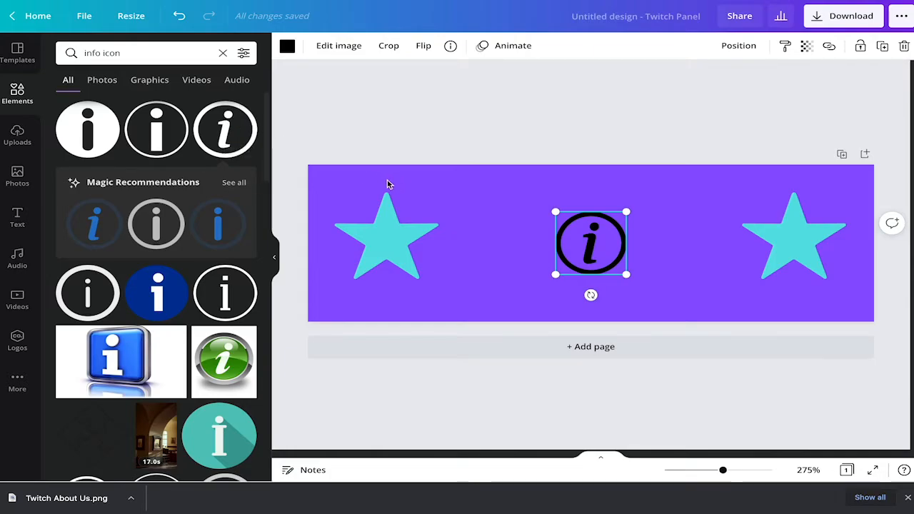
Step: Recolour the info icon with the pink default colour, shrink it and place it in the panel's lower-left corner
{"action": "left_click", "coordinate": [504, 267]}
{"action": "left_click", "coordinate": [287, 46]}
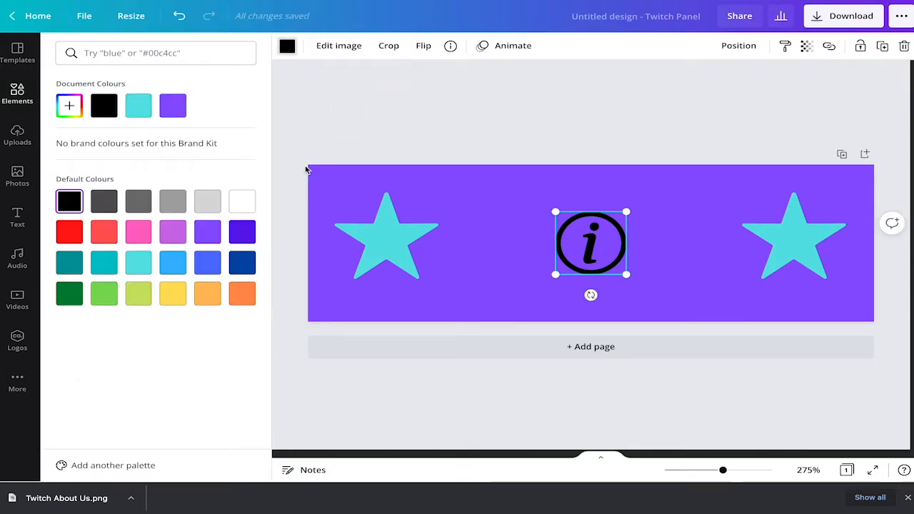
{"action": "left_click", "coordinate": [132, 236]}
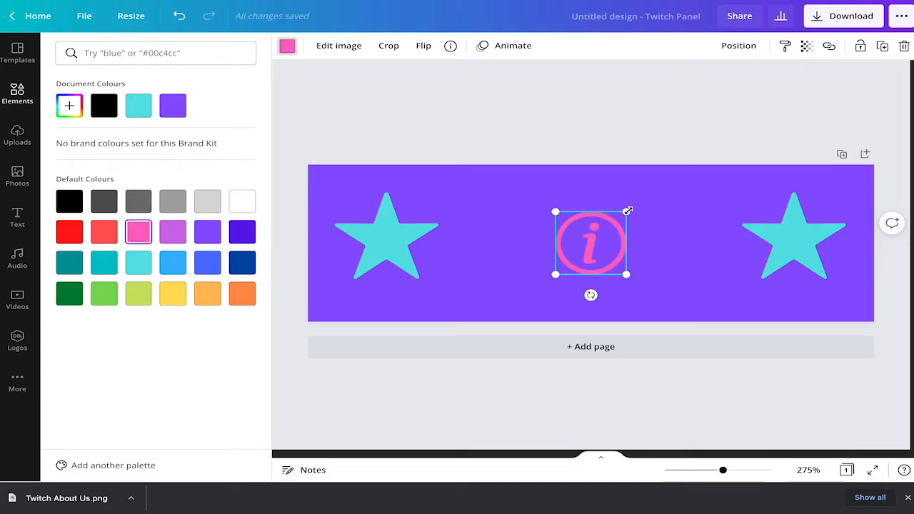
{"action": "left_click", "coordinate": [592, 243]}
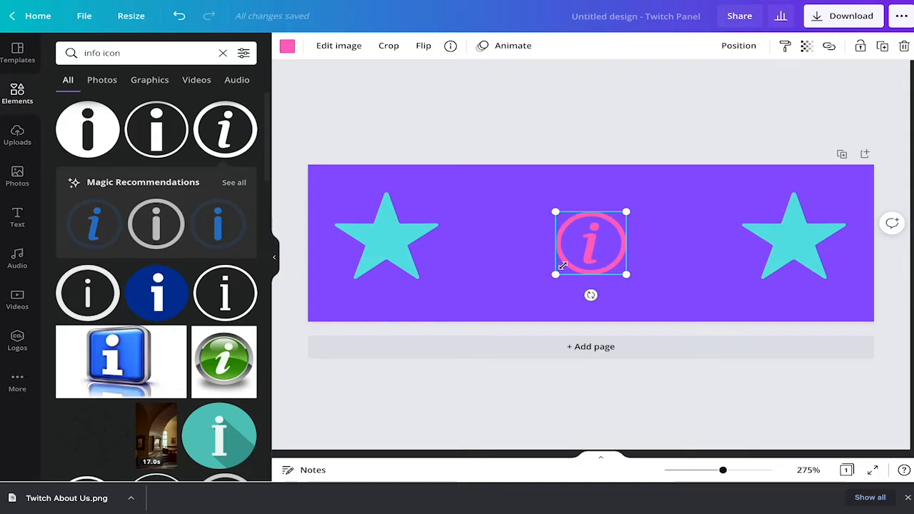
{"action": "left_click_drag", "start_coordinate": [626, 210], "coordinate": [334, 298]}
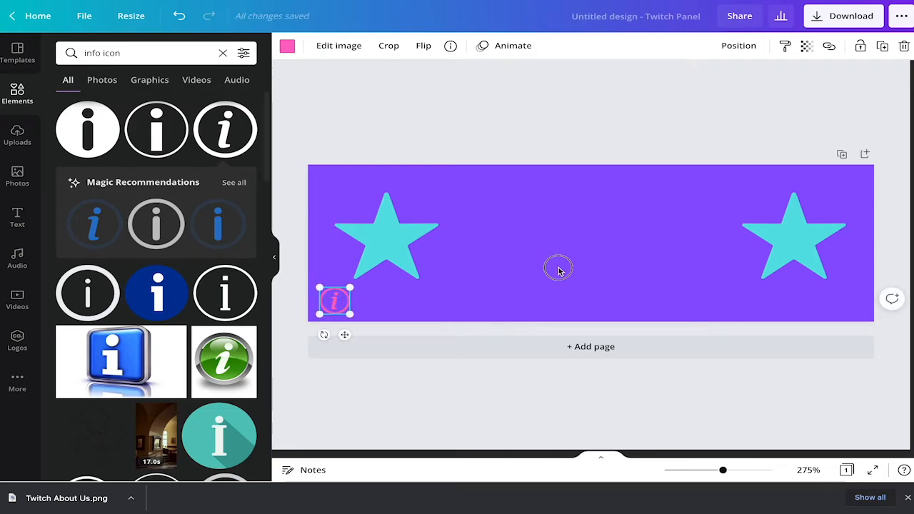
Step: Move both turquoise stars inward towards the panel's centre, keeping them level with each other
{"action": "left_click", "coordinate": [419, 242]}
{"action": "left_click_drag", "start_coordinate": [405, 237], "coordinate": [433, 237]}
{"action": "left_click_drag", "start_coordinate": [820, 229], "coordinate": [771, 248]}
{"action": "left_click", "coordinate": [620, 278]}
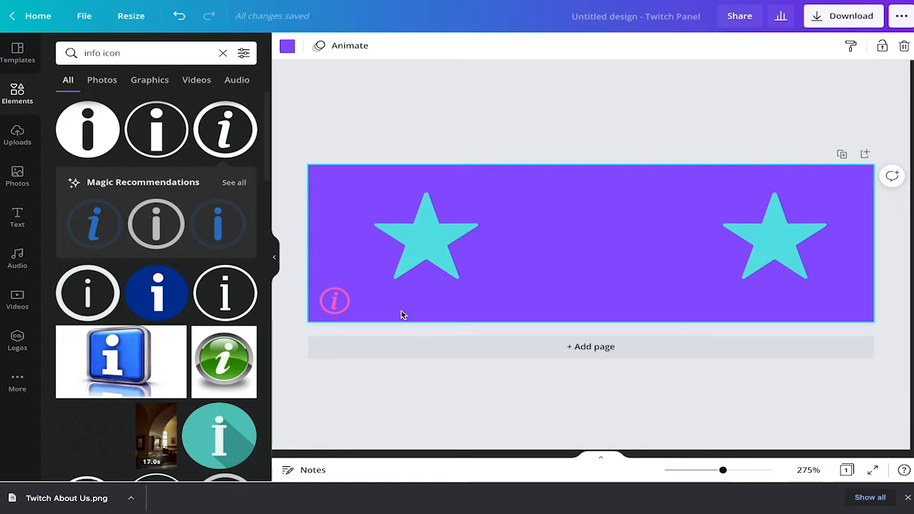
{"action": "left_click", "coordinate": [339, 300]}
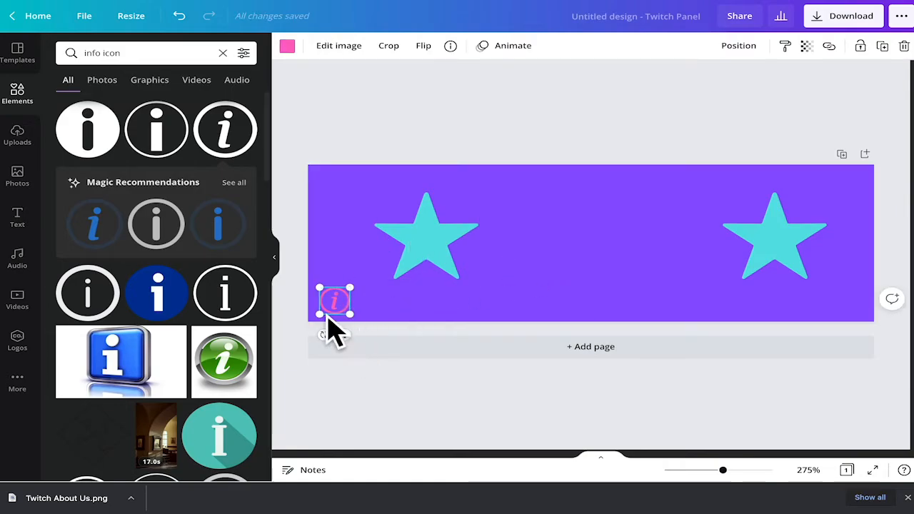
{"action": "left_click", "coordinate": [602, 240]}
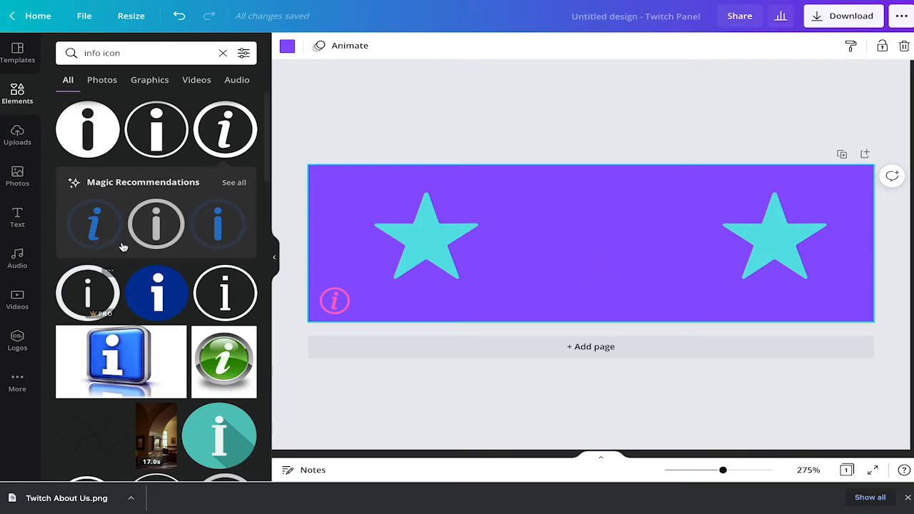
Step: Browse the text font combinations and add the neon green and yellow "HAPPY HOUR" combination between the stars
{"action": "left_click", "coordinate": [17, 218]}
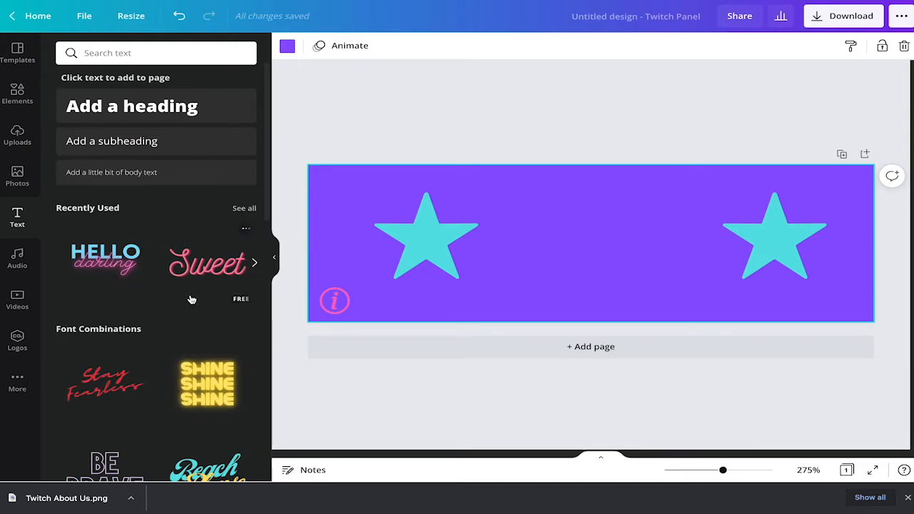
{"action": "scroll", "coordinate": [191, 299], "scroll_direction": "down", "scroll_amount": 1}
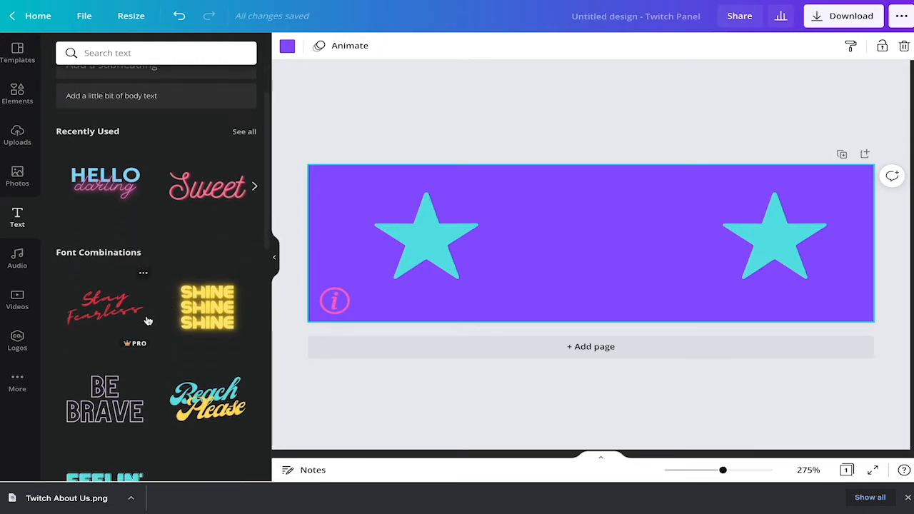
{"action": "scroll", "coordinate": [148, 320], "scroll_direction": "down", "scroll_amount": 1}
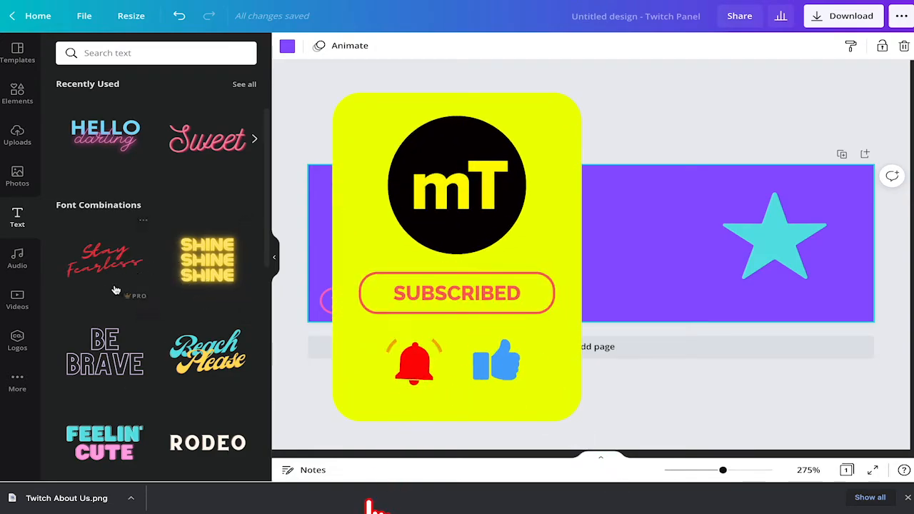
{"action": "scroll", "coordinate": [114, 297], "scroll_direction": "down", "scroll_amount": 4}
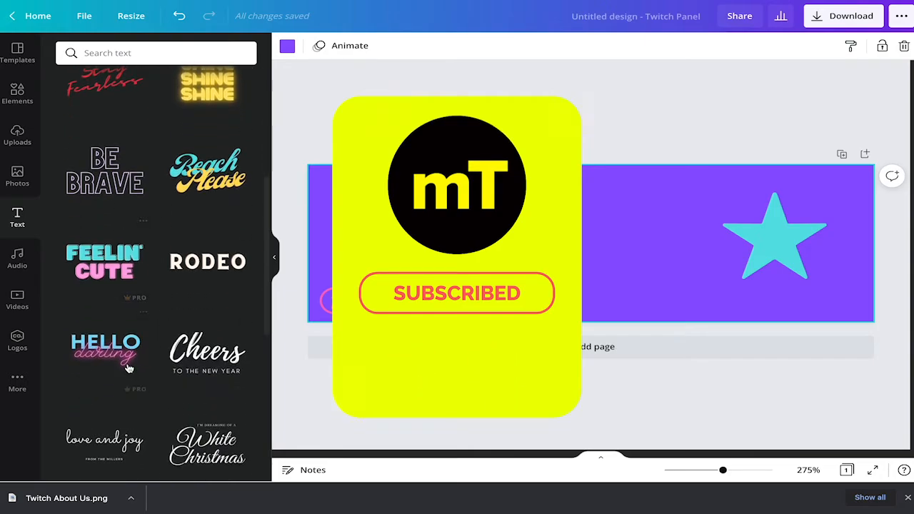
{"action": "scroll", "coordinate": [151, 402], "scroll_direction": "down", "scroll_amount": 4}
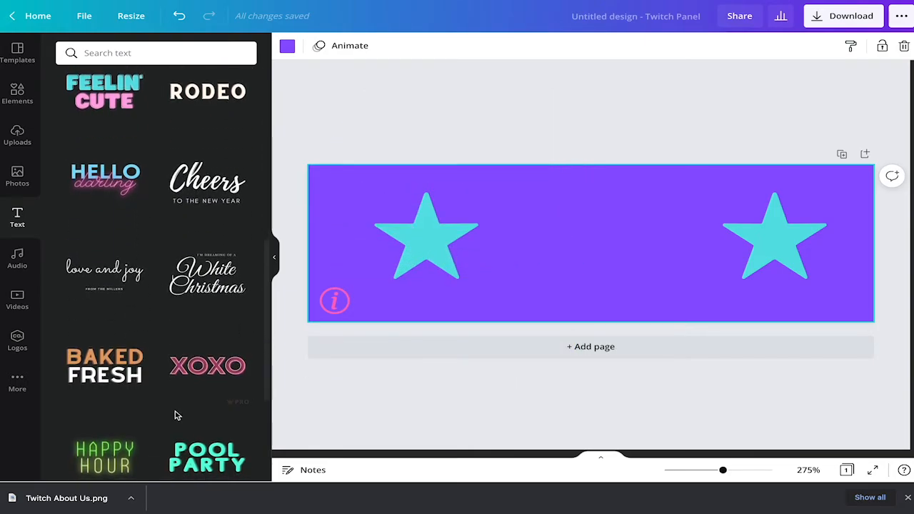
{"action": "scroll", "coordinate": [174, 400], "scroll_direction": "down", "scroll_amount": 1}
{"action": "scroll", "coordinate": [170, 384], "scroll_direction": "down", "scroll_amount": 4}
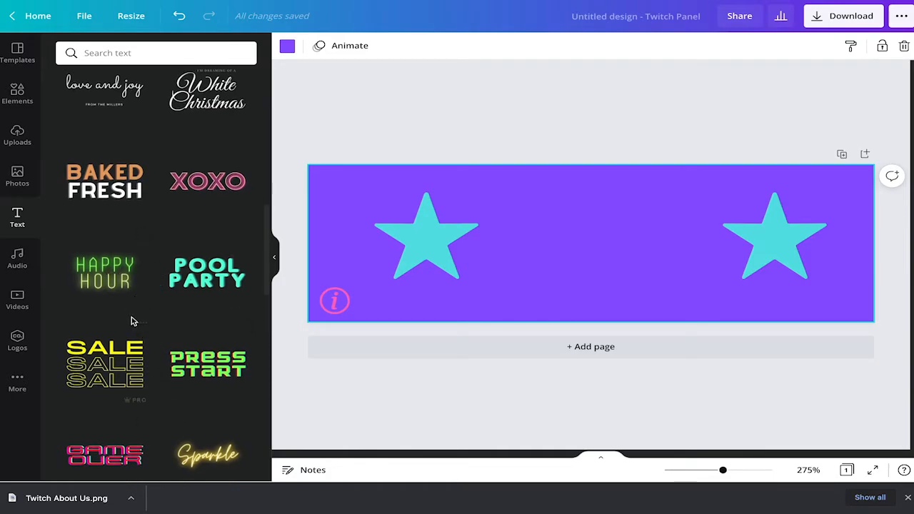
{"action": "scroll", "coordinate": [143, 314], "scroll_direction": "up", "scroll_amount": 1}
{"action": "left_click", "coordinate": [105, 271]}
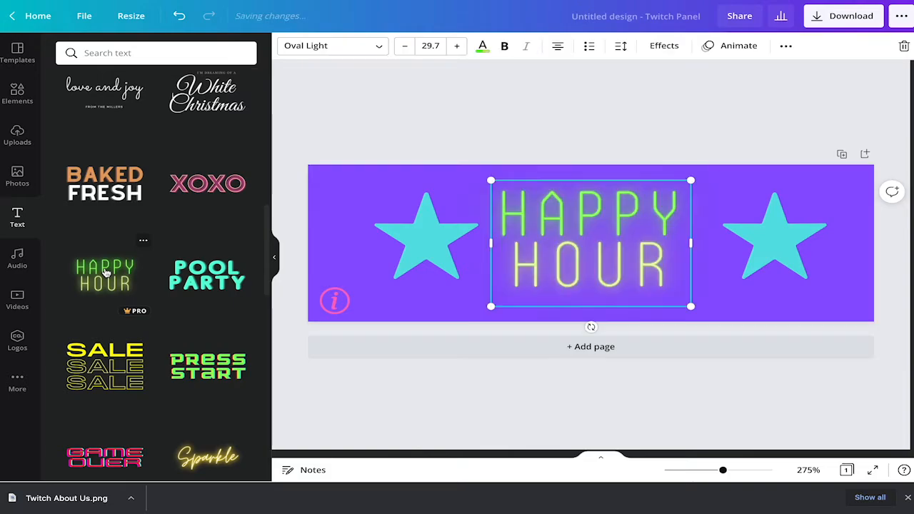
{"action": "left_click", "coordinate": [707, 266]}
Step: Replace the text "HAPPY" with "ABOUT US" and set that line's font size to 20
{"action": "left_click", "coordinate": [638, 236]}
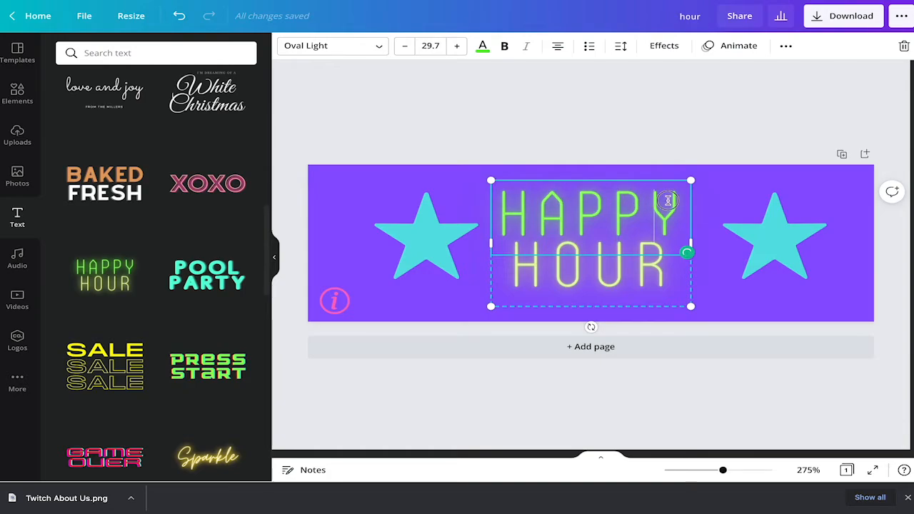
{"action": "left_click_drag", "start_coordinate": [679, 202], "coordinate": [518, 201]}
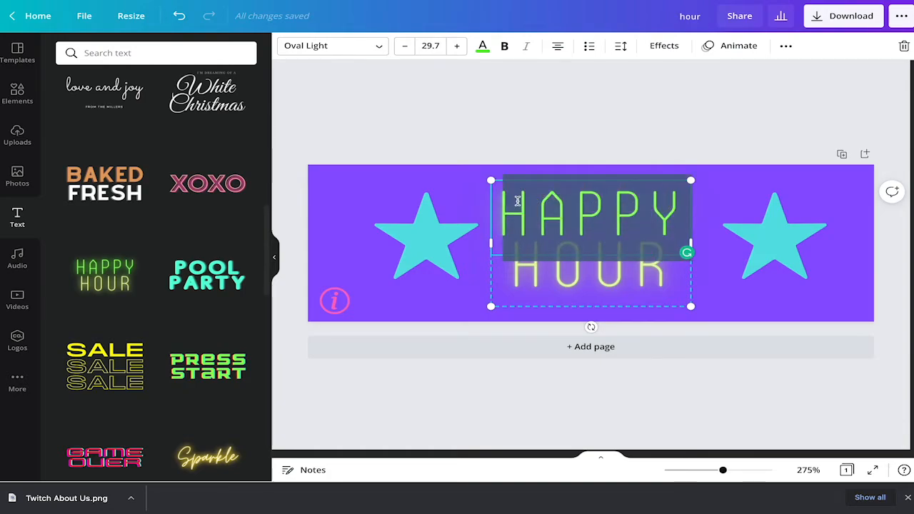
{"action": "type", "text": "A"}
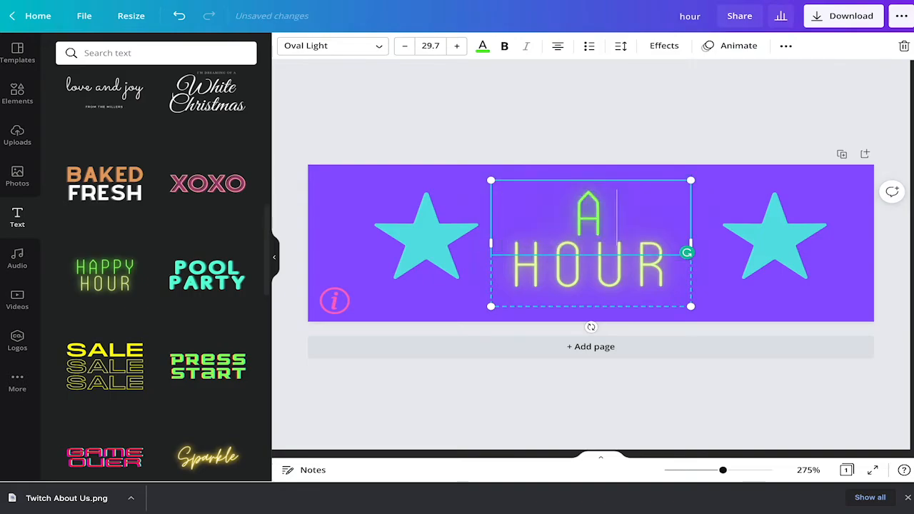
{"action": "type", "text": "BOUT US"}
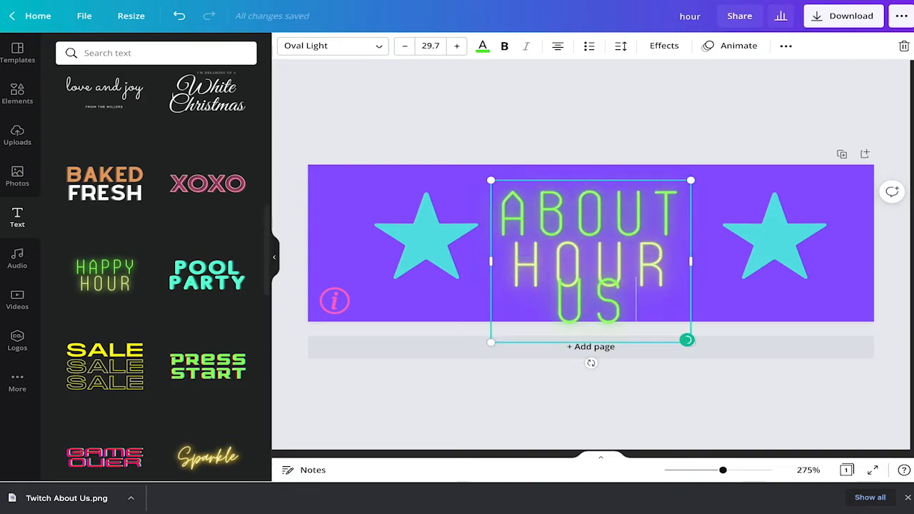
{"action": "left_click_drag", "start_coordinate": [627, 296], "coordinate": [506, 205]}
{"action": "left_click", "coordinate": [431, 46]}
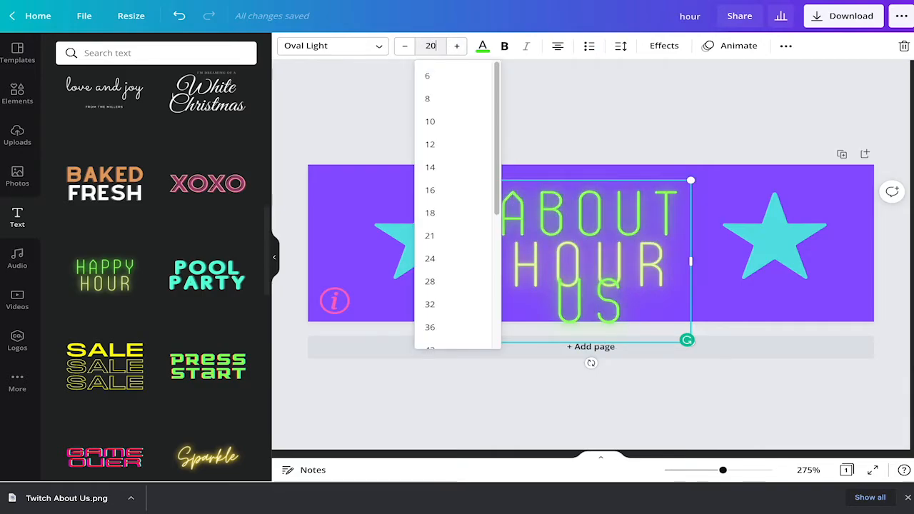
{"action": "type", "text": "20"}
{"action": "key", "text": "Return"}
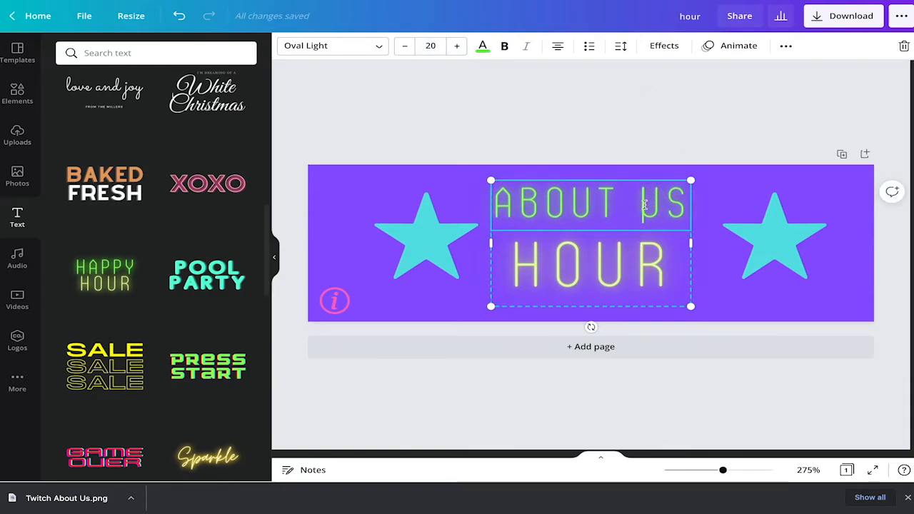
Step: Make the heading read "ABOUT" above "US" by replacing "HOUR" and trimming the first line, and centre it between the stars
{"action": "mouse_move", "coordinate": [663, 258]}
{"action": "left_mouse_down"}
{"action": "mouse_move", "coordinate": [654, 257]}
{"action": "mouse_move", "coordinate": [671, 253]}
{"action": "left_mouse_up"}
{"action": "double_click", "coordinate": [665, 260]}
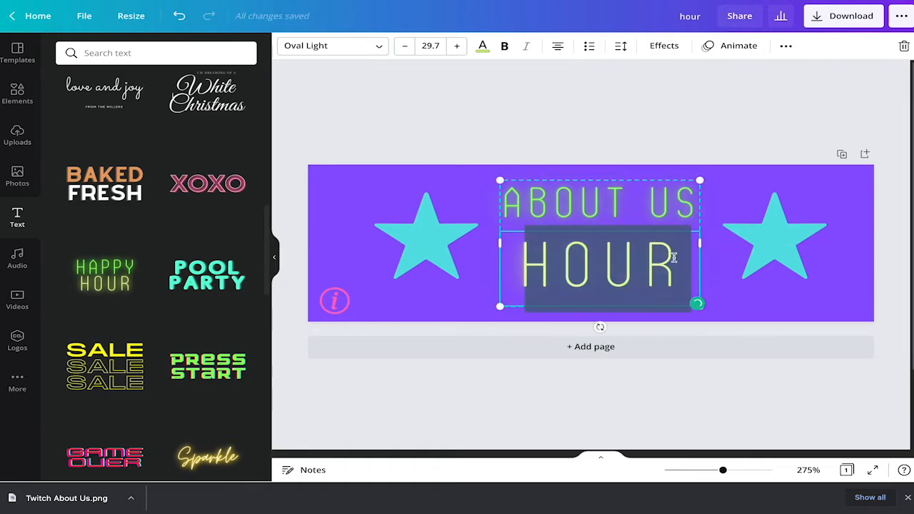
{"action": "type", "text": "US"}
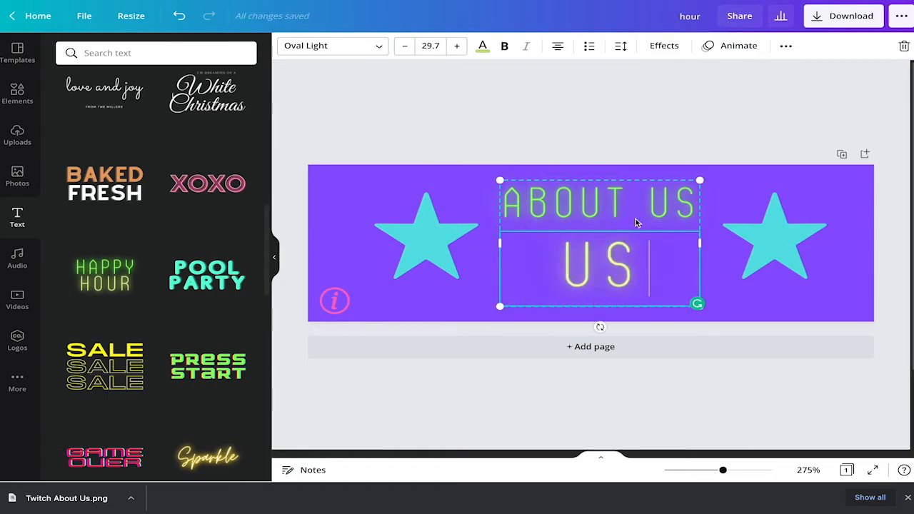
{"action": "left_click", "coordinate": [635, 221]}
{"action": "double_click", "coordinate": [693, 203]}
{"action": "key", "text": "BackSpace"}
{"action": "key", "text": "BackSpace"}
{"action": "left_click", "coordinate": [729, 293]}
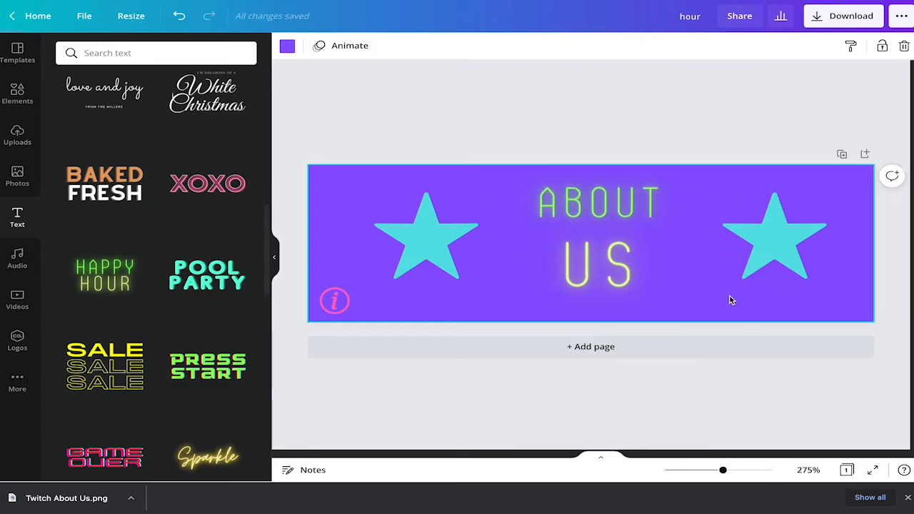
{"action": "left_click_drag", "start_coordinate": [576, 212], "coordinate": [587, 213]}
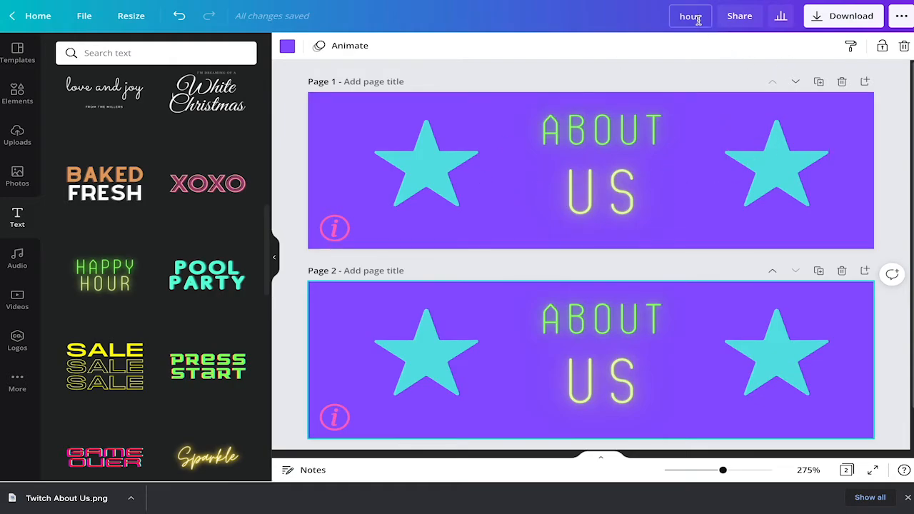
Step: Duplicate the finished panel as a second page and rename the design as "Twitch Panel"
{"action": "type", "text": "Twitch"}
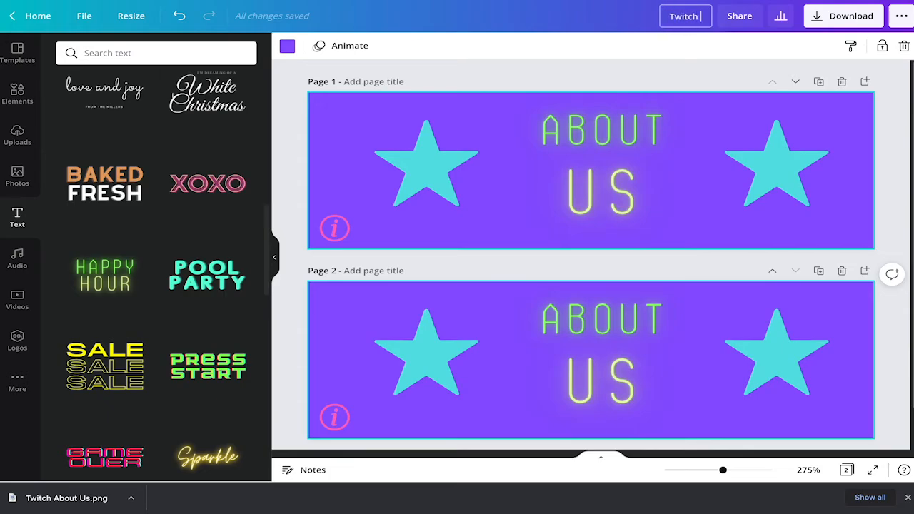
{"action": "type", "text": " Panel"}
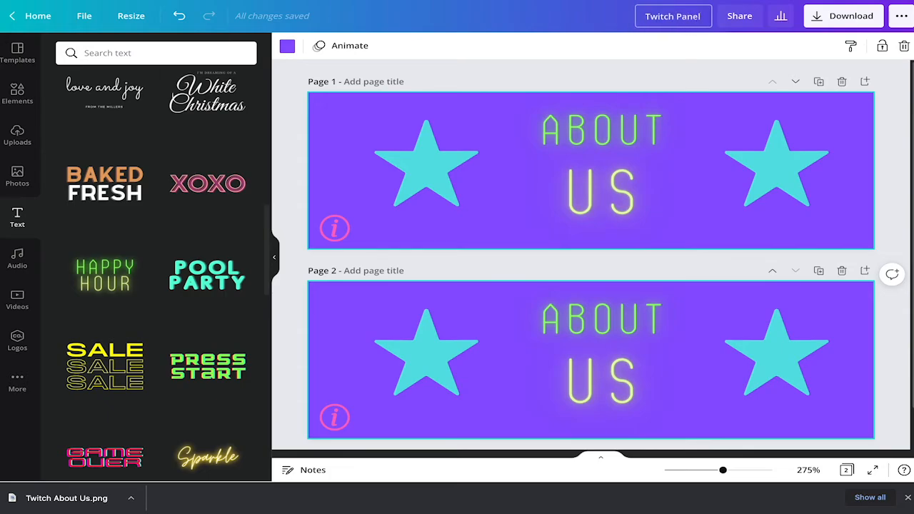
{"action": "left_click", "coordinate": [666, 85]}
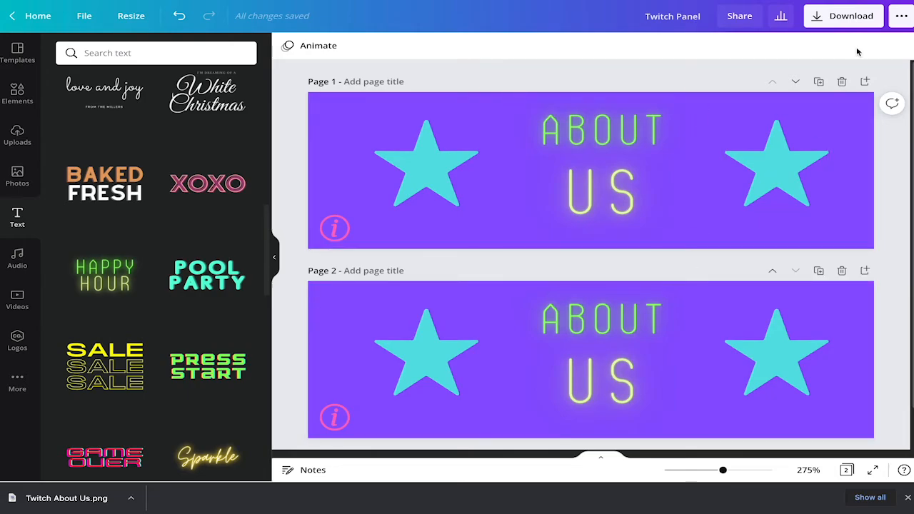
Step: Download only page 1 as a PNG with file compression enabled, and close the design-sharing message
{"action": "left_click", "coordinate": [849, 20]}
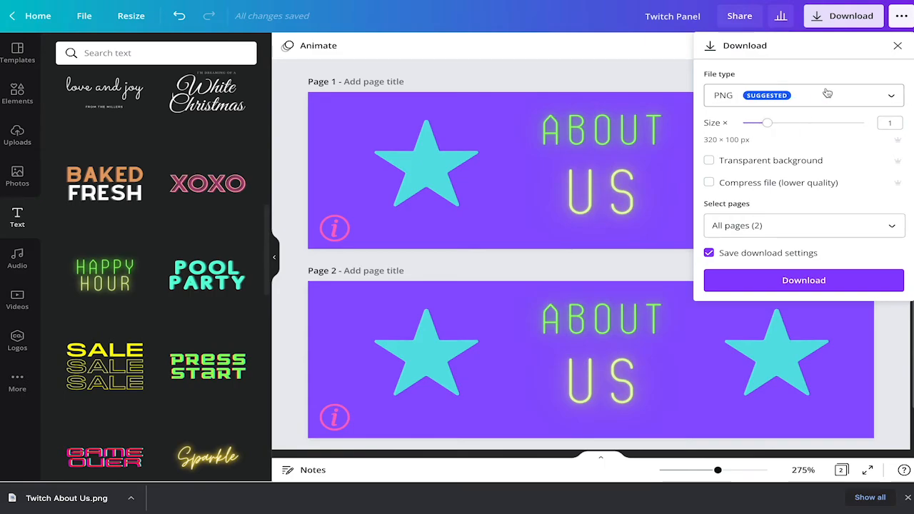
{"action": "left_click", "coordinate": [742, 187]}
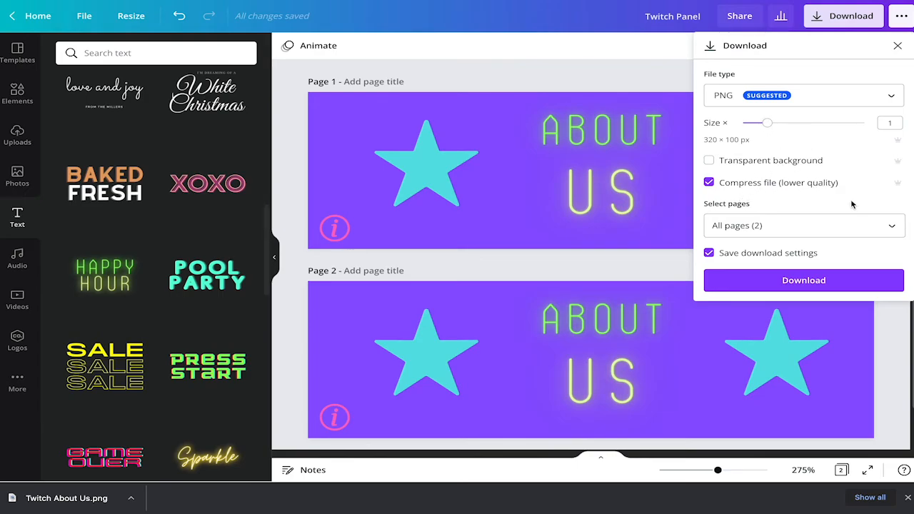
{"action": "left_click", "coordinate": [888, 228]}
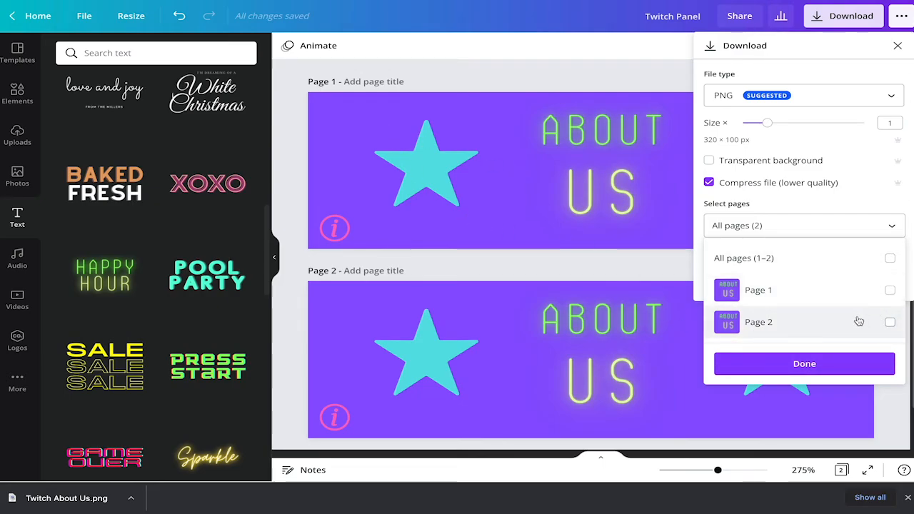
{"action": "left_click", "coordinate": [891, 259]}
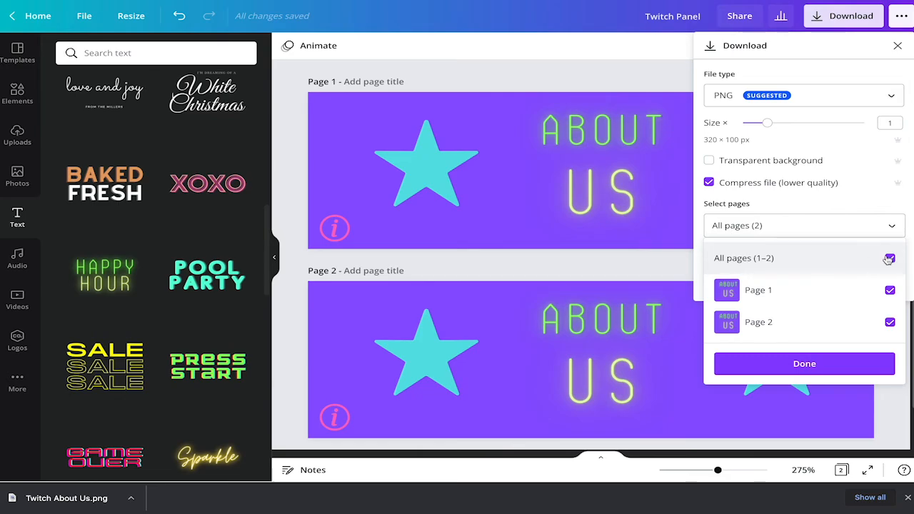
{"action": "left_click", "coordinate": [890, 259]}
{"action": "left_click", "coordinate": [890, 290]}
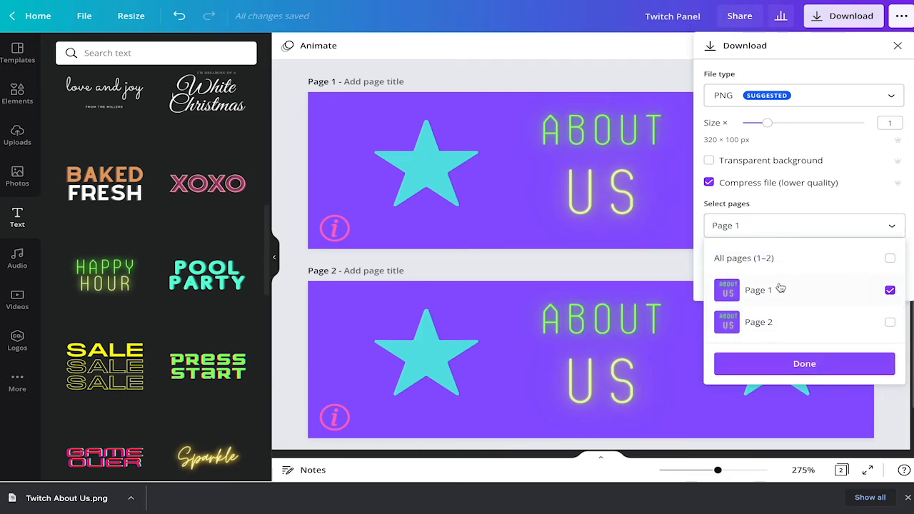
{"action": "left_click", "coordinate": [826, 366]}
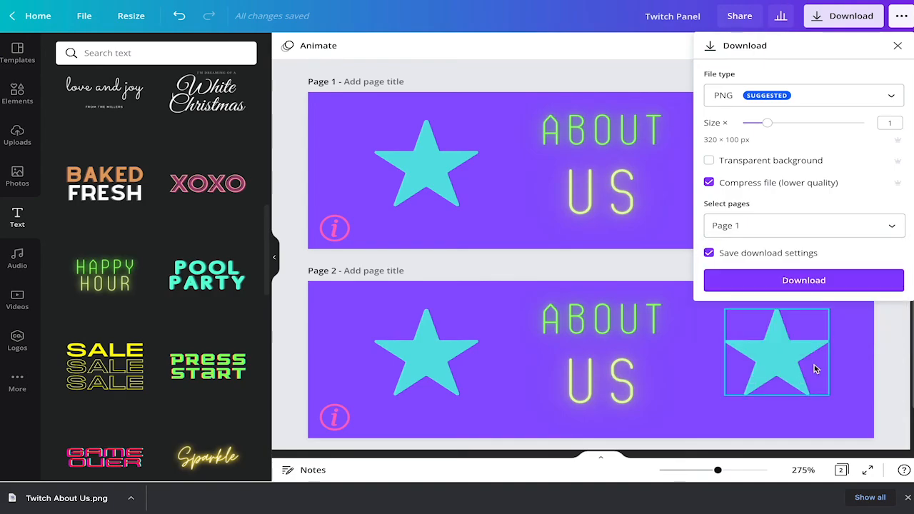
{"action": "left_click", "coordinate": [786, 283]}
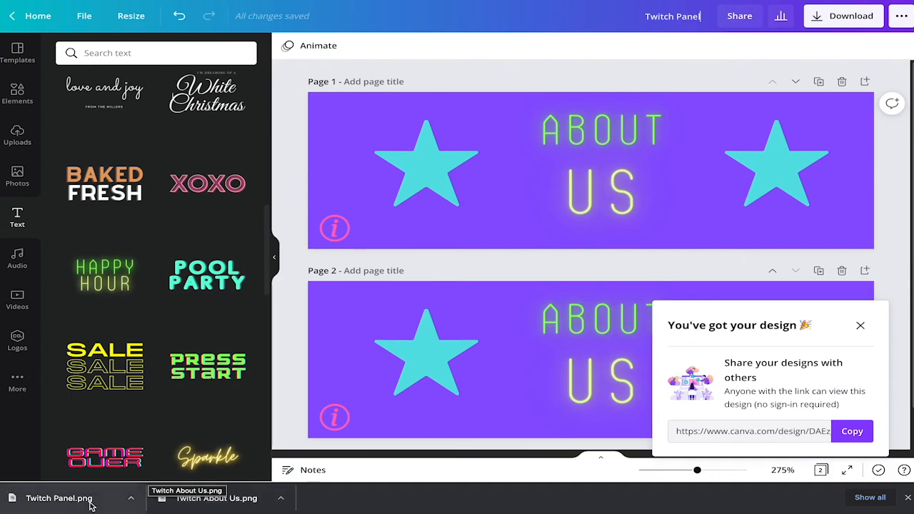
{"action": "left_click", "coordinate": [860, 325]}
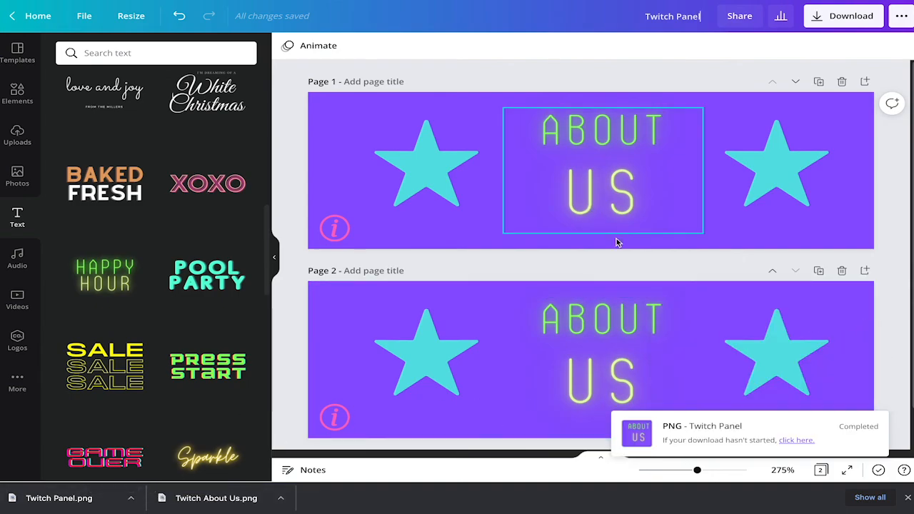